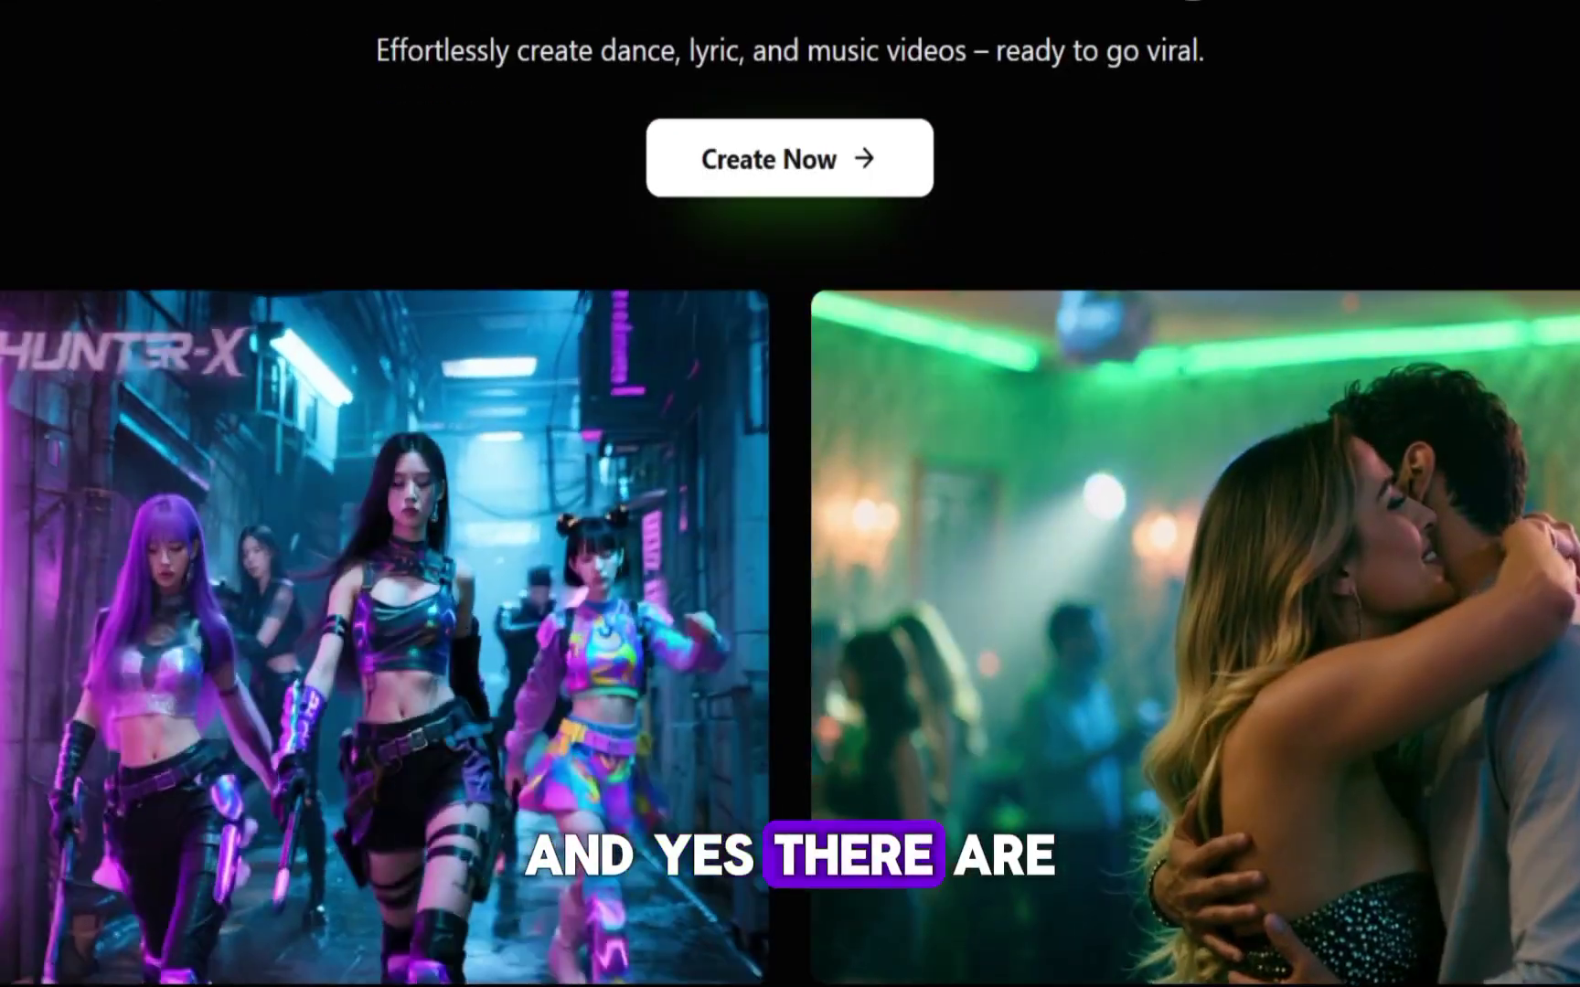
- Scroll the freebeat.ai landing page past sample videos and ratings down to the testimonials
scroll(790, 494, down, 5)
scroll(790, 493, down, 5)
scroll(789, 493, down, 5)
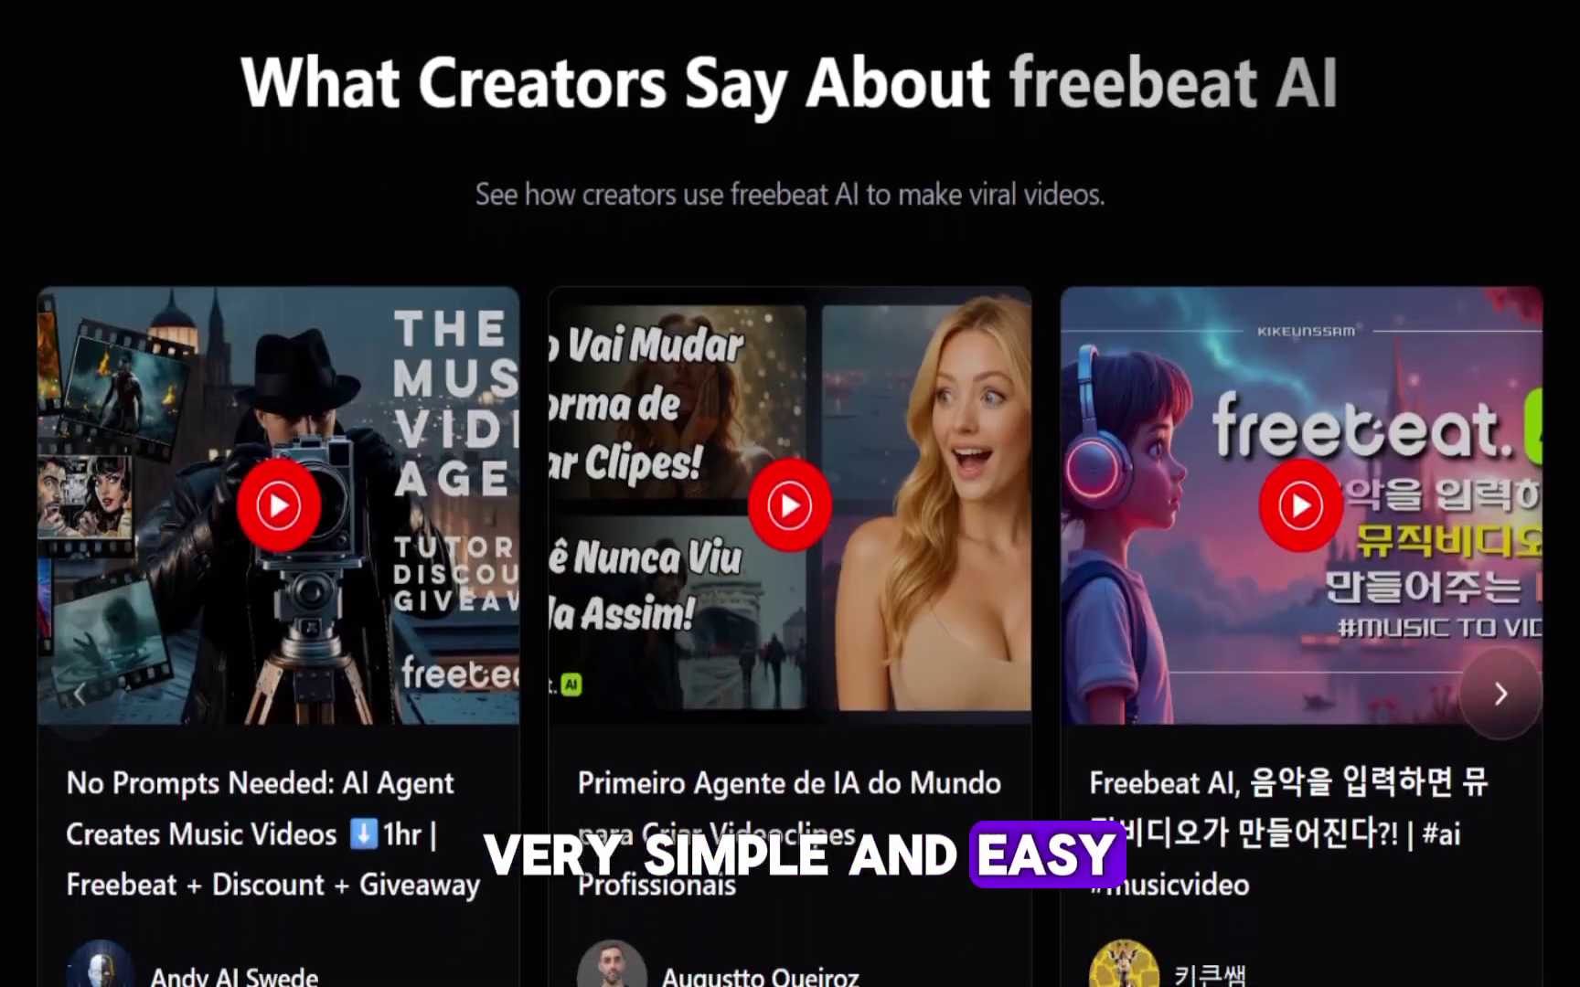
scroll(790, 493, down, 2)
scroll(789, 493, down, 5)
scroll(789, 494, down, 5)
scroll(790, 494, down, 5)
scroll(789, 493, down, 5)
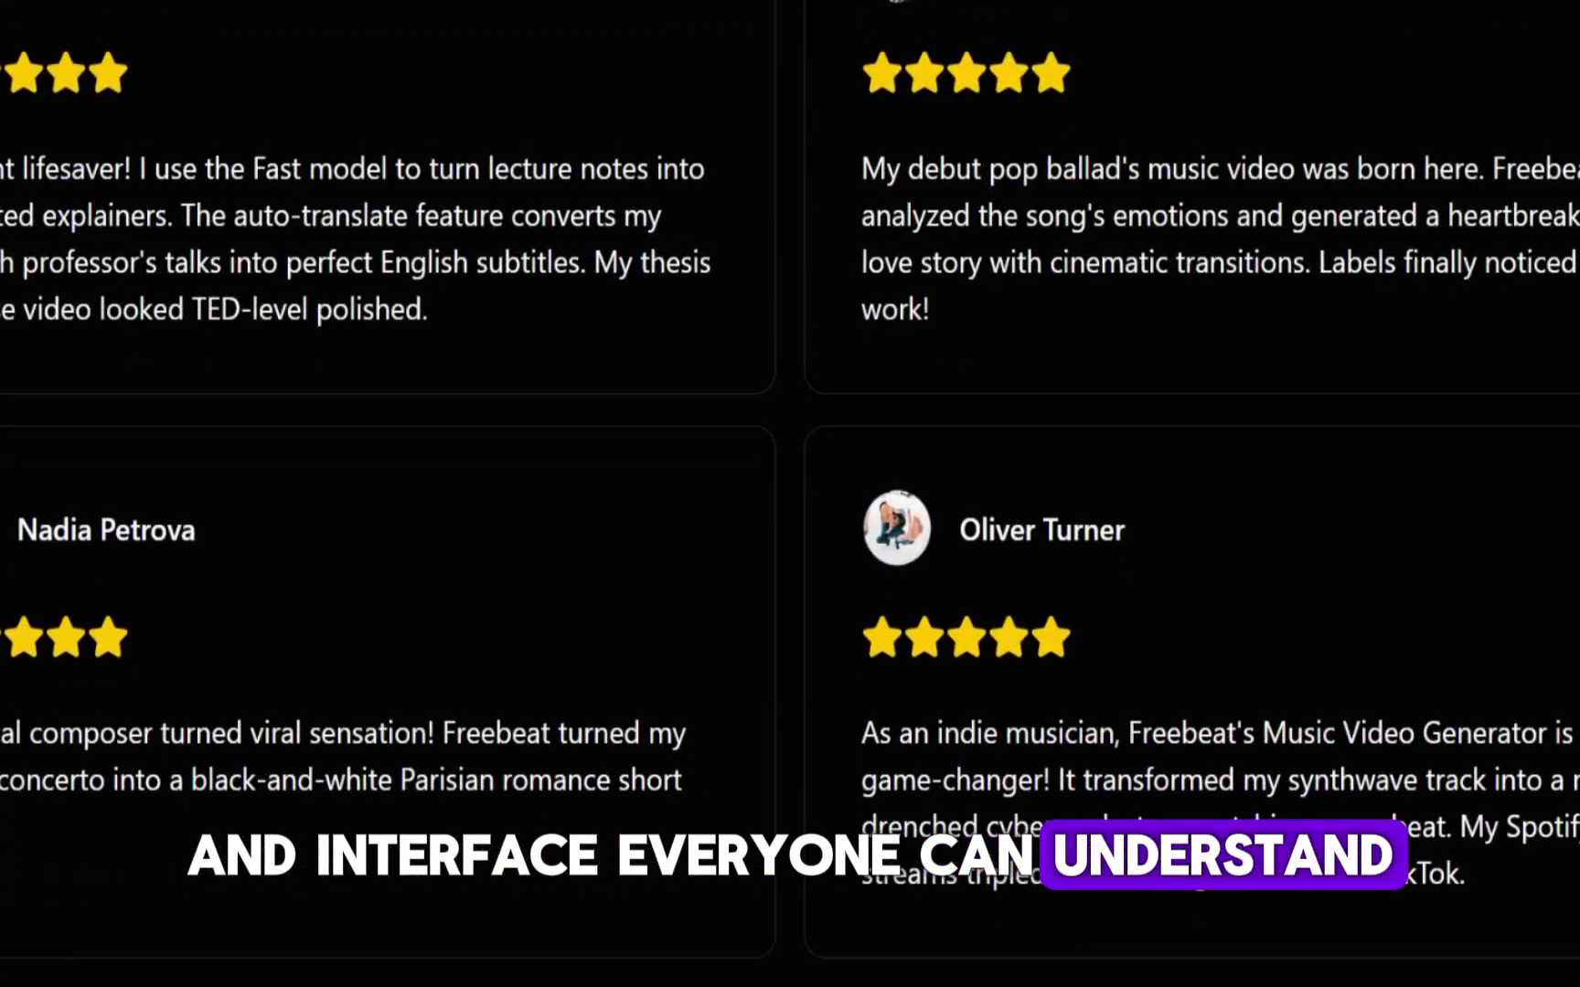
scroll(789, 494, down, 5)
scroll(790, 493, down, 5)
scroll(790, 494, down, 3)
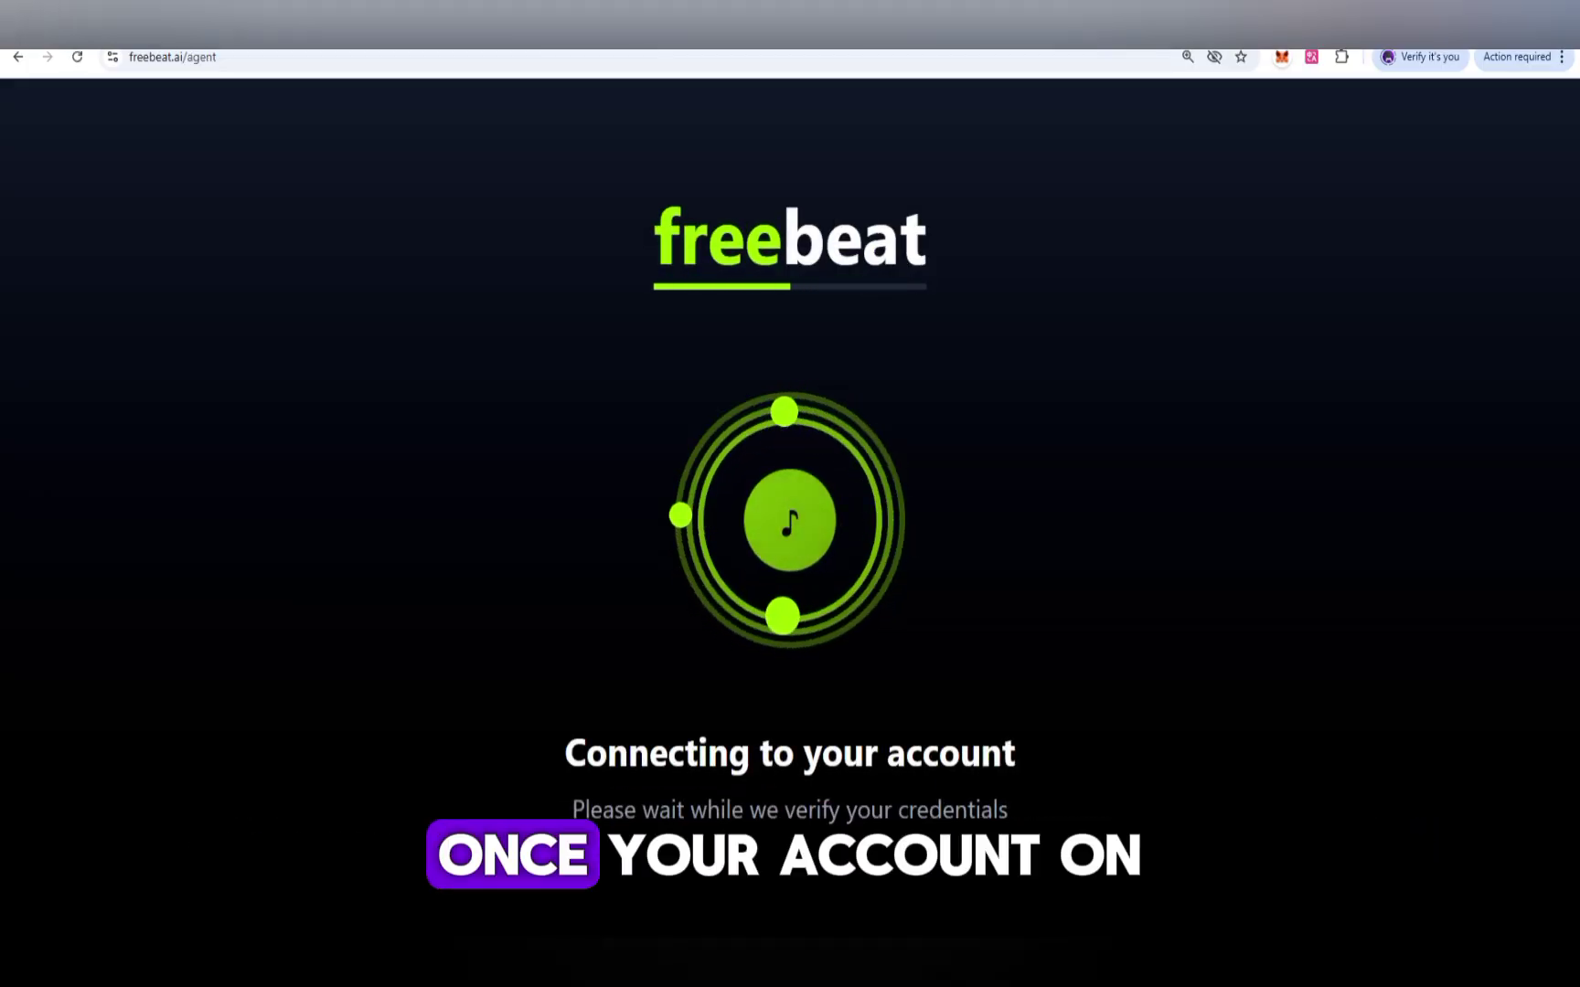
- Scroll up and down the Agent workspace to review it before choosing Storytelling
scroll(985, 537, down, 4)
scroll(985, 537, up, 4)
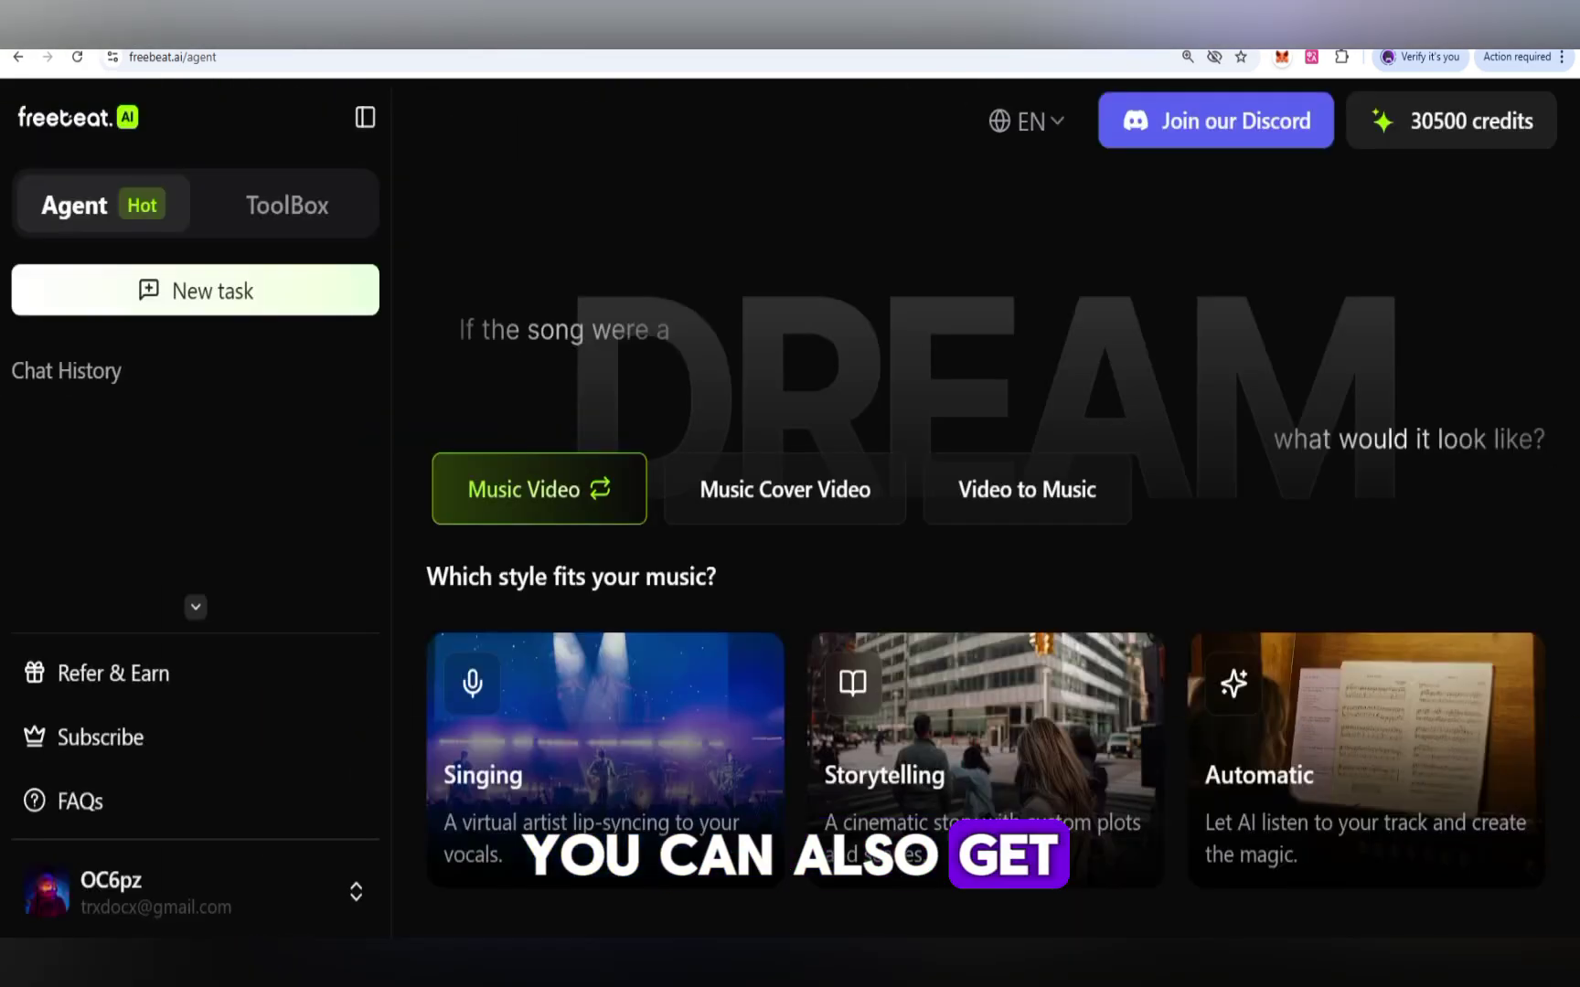
scroll(984, 579, down, 4)
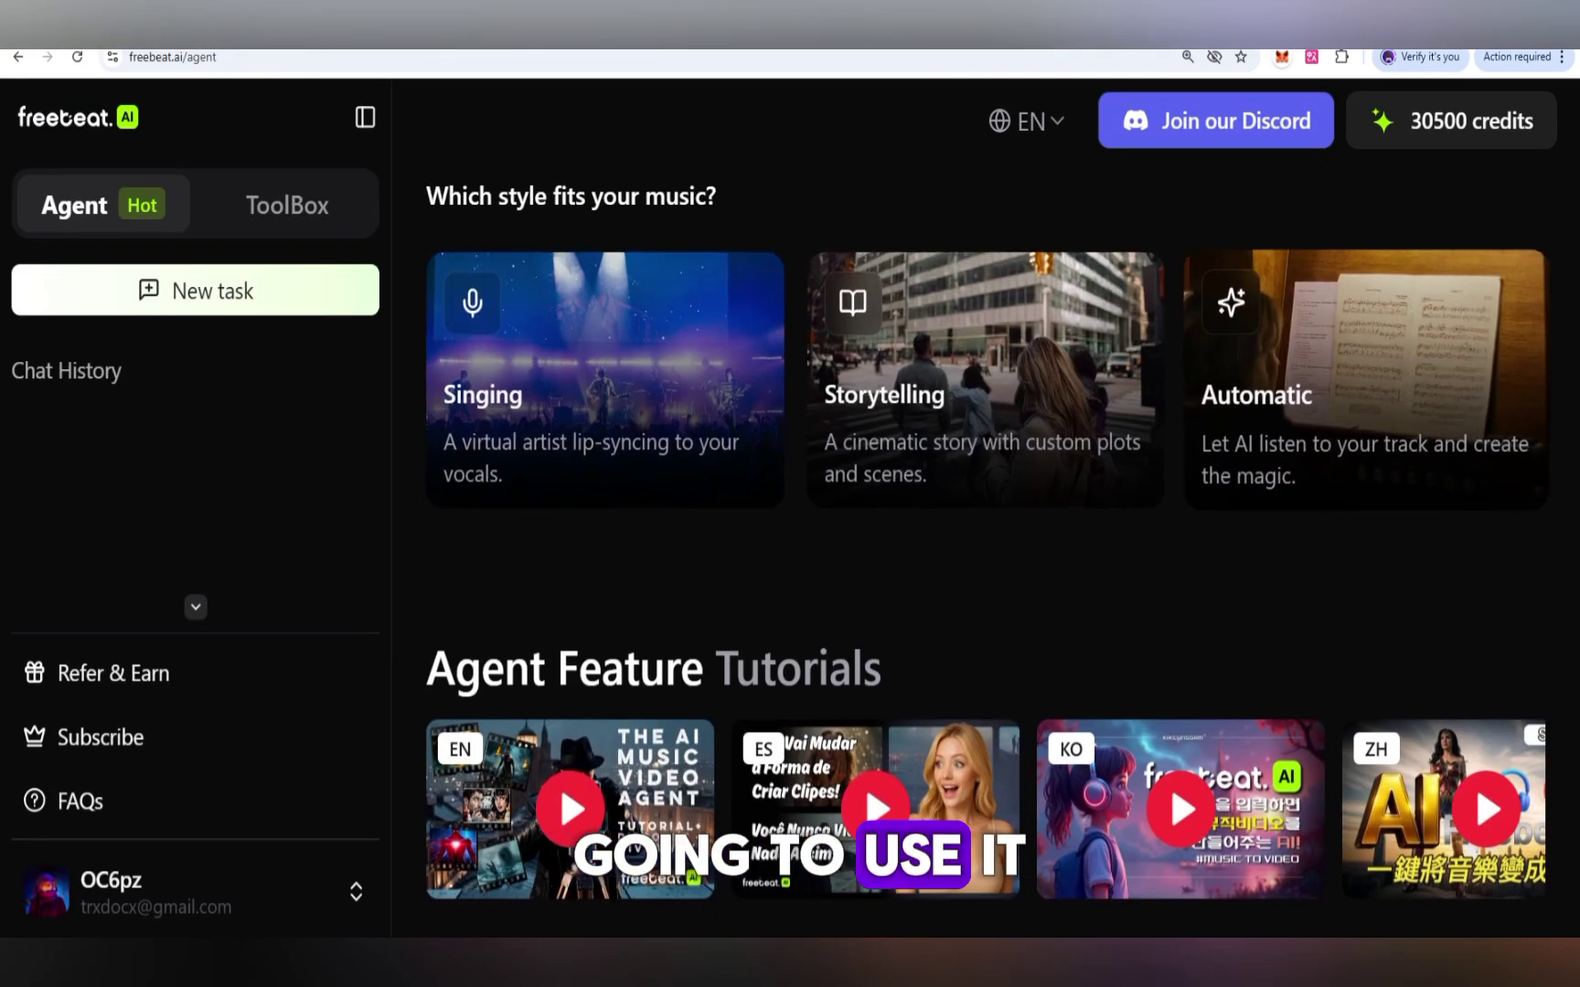
scroll(984, 580, up, 1)
scroll(984, 580, up, 2)
scroll(984, 579, up, 1)
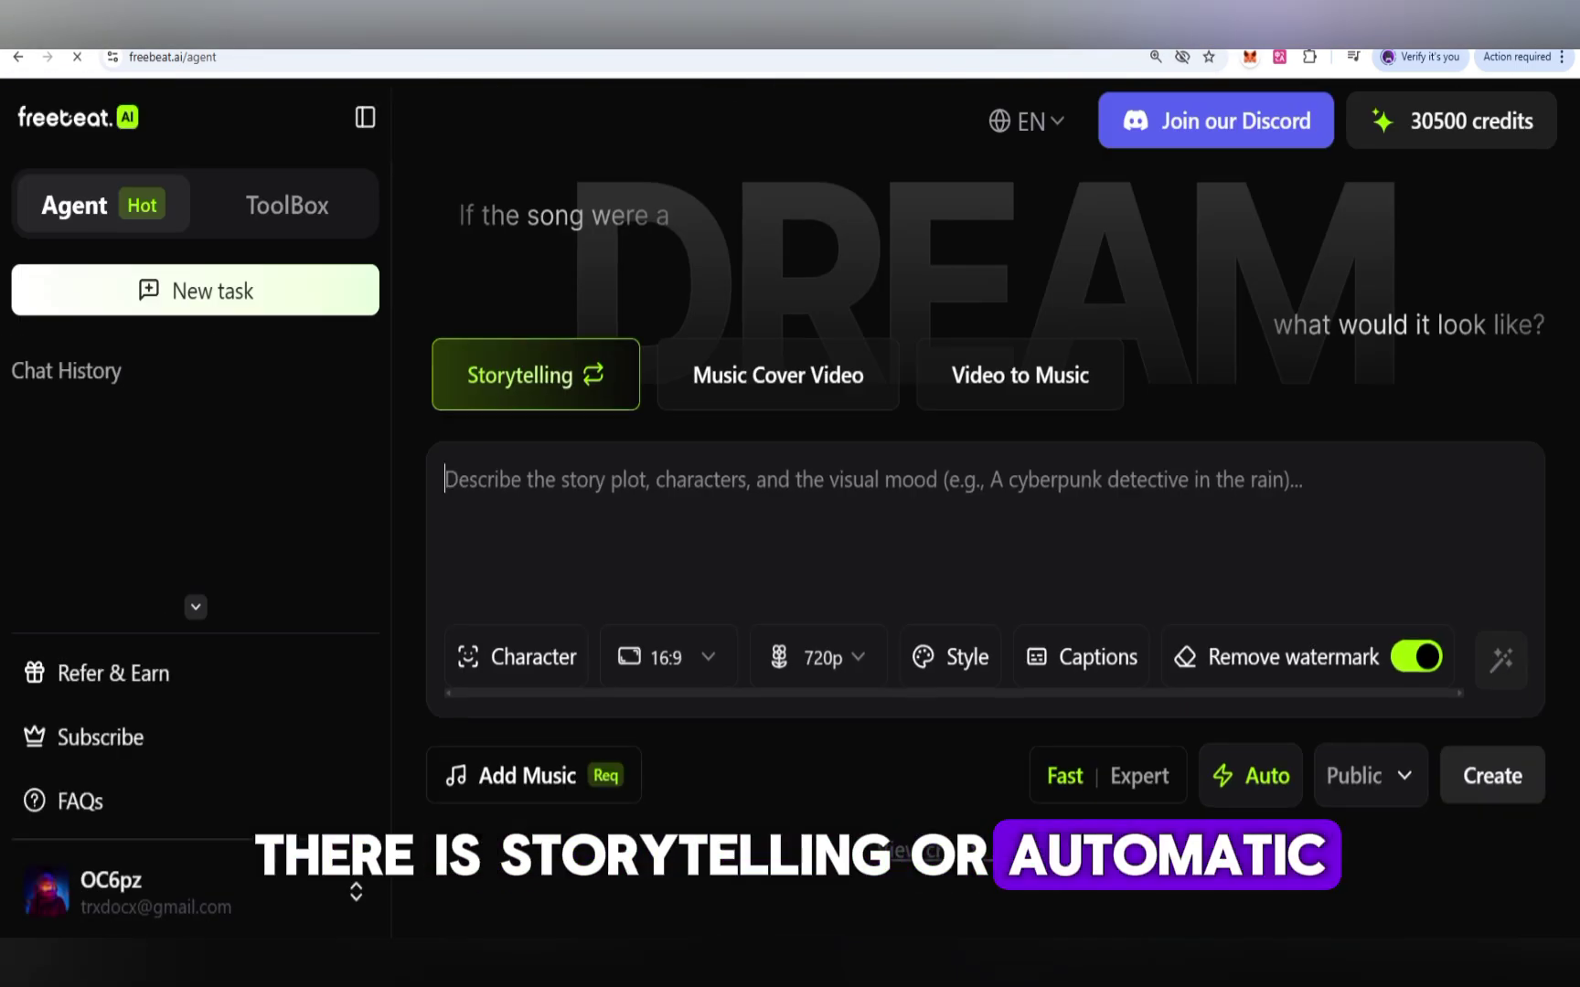
- Paste the retro Taylor Swift rock-scene prompt and check the Character, 16:9 and 720p options
text(Create an image that symbolizes The Fate of Ophelia's top charting position and , showcasing Taylor Swift's solo performance in the rock scene. Use a retro-inspired design to create a distinctive visual style.)
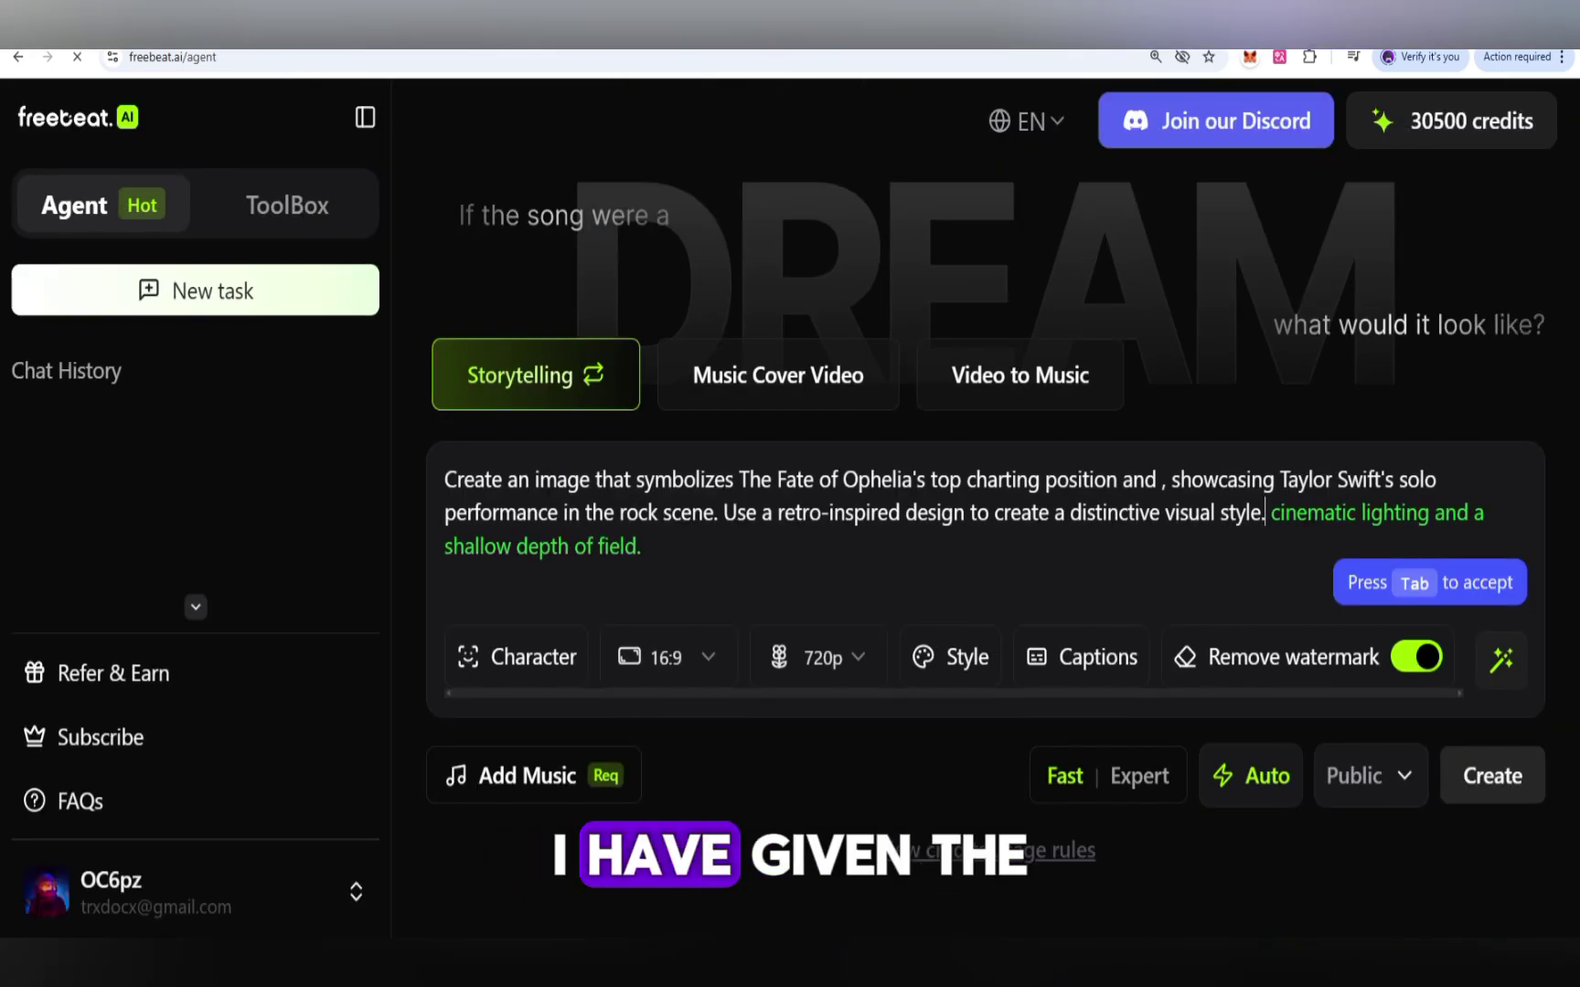
click(514, 657)
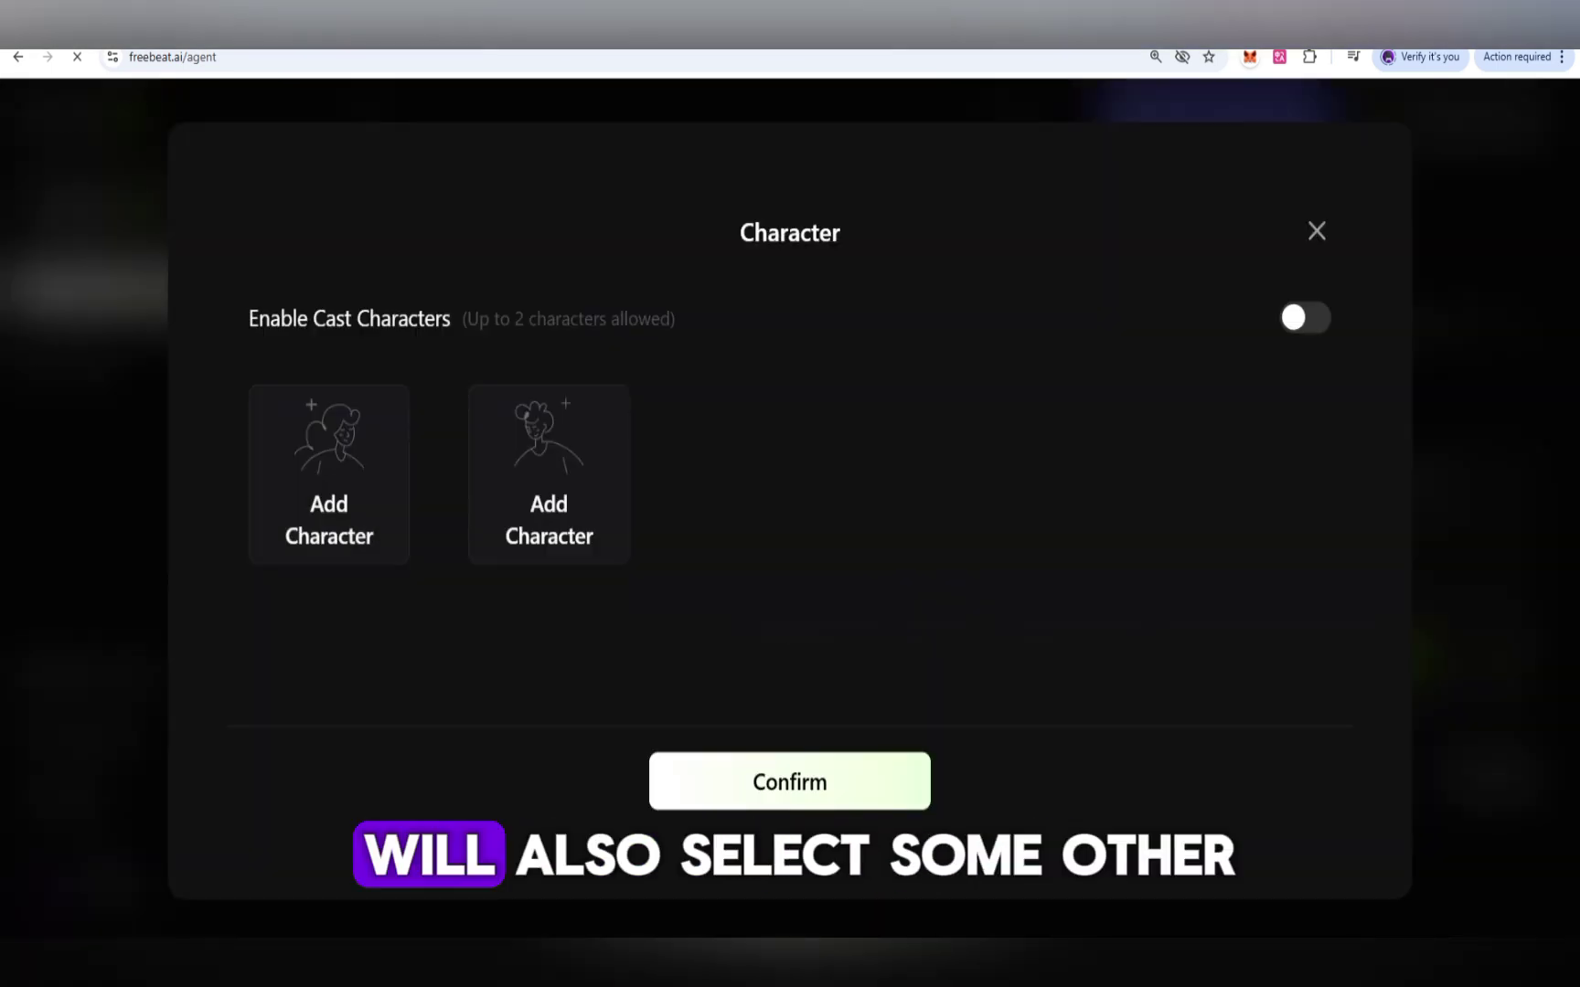
key(Escape)
click(668, 657)
key(Escape)
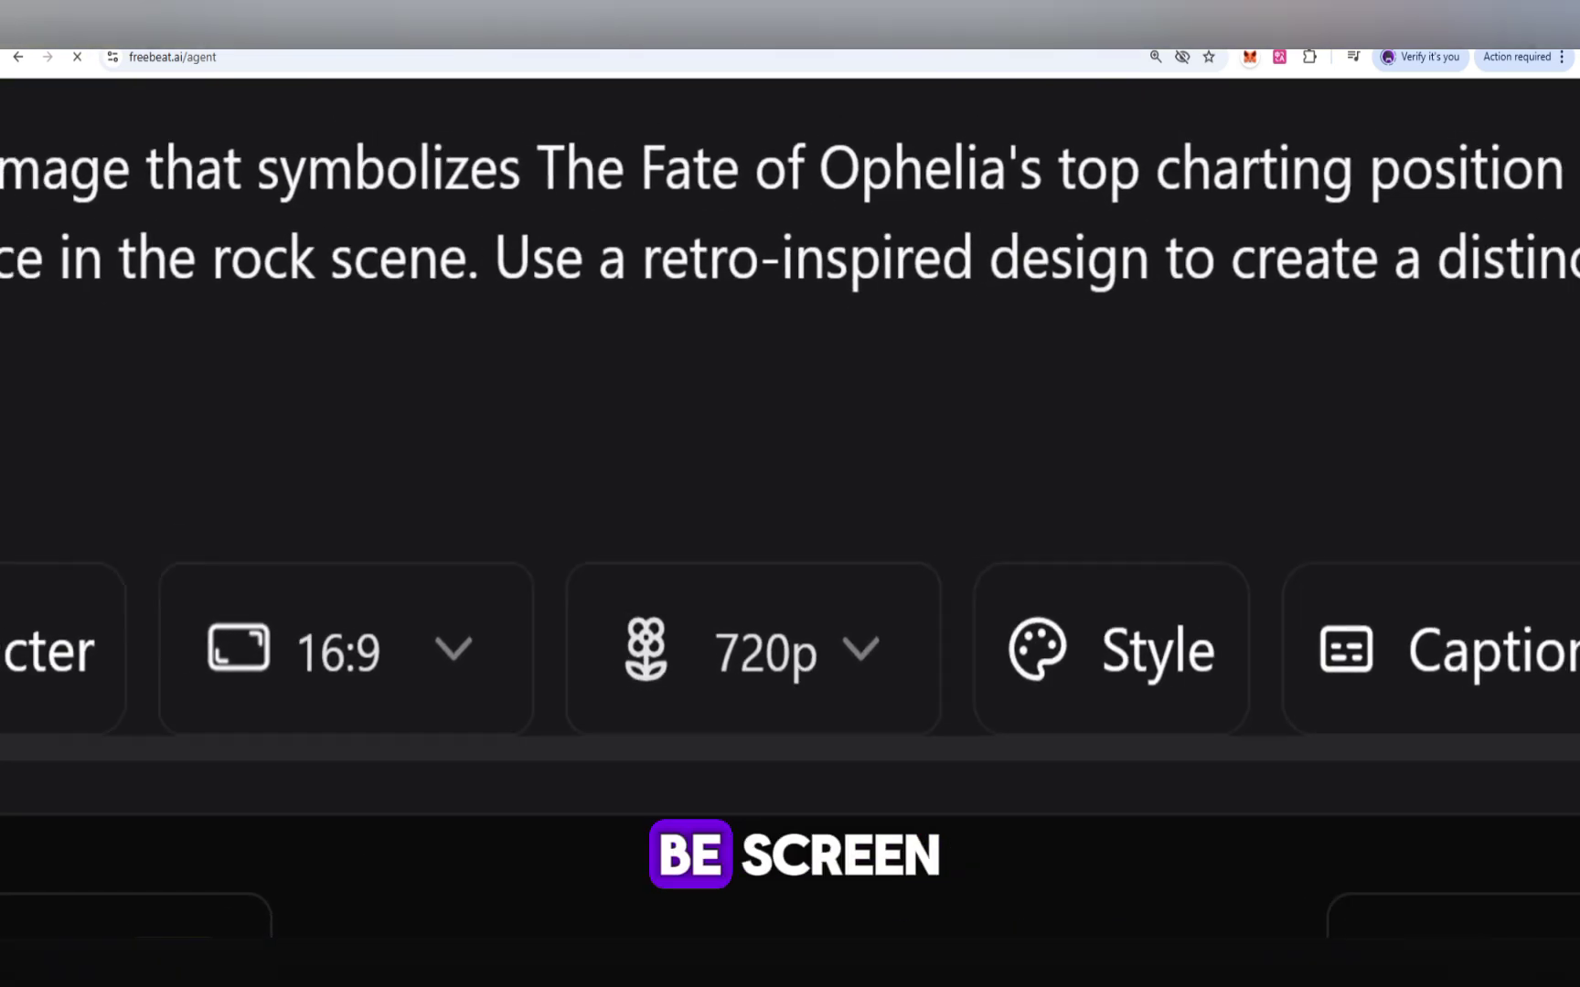
click(818, 657)
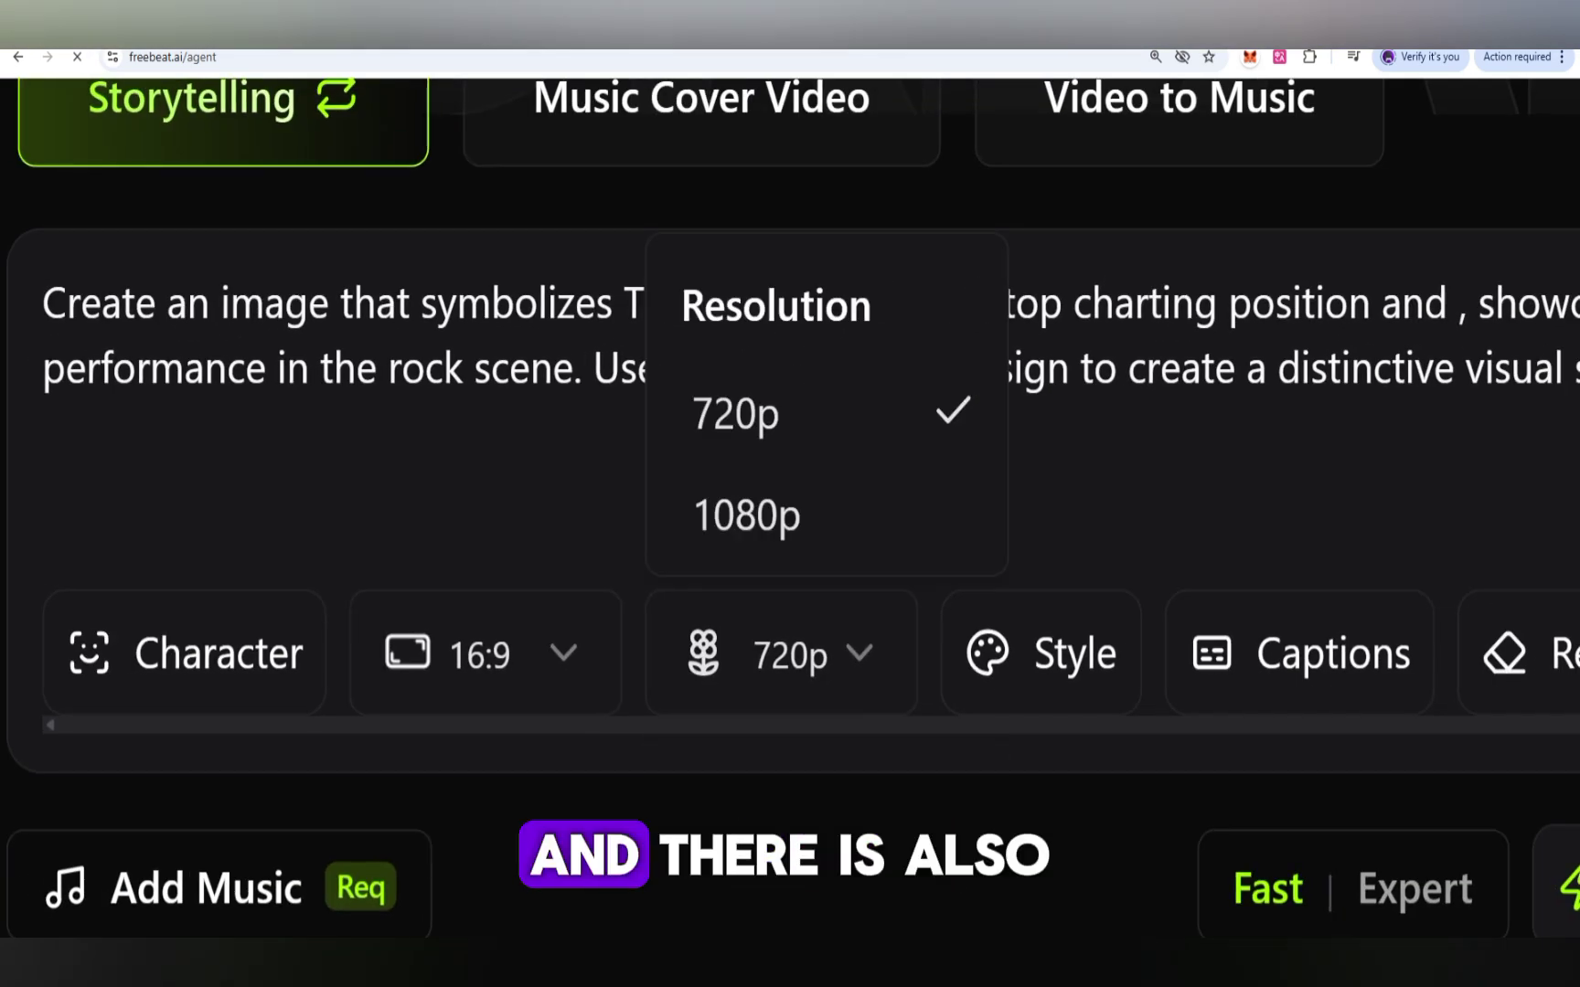
key(Escape)
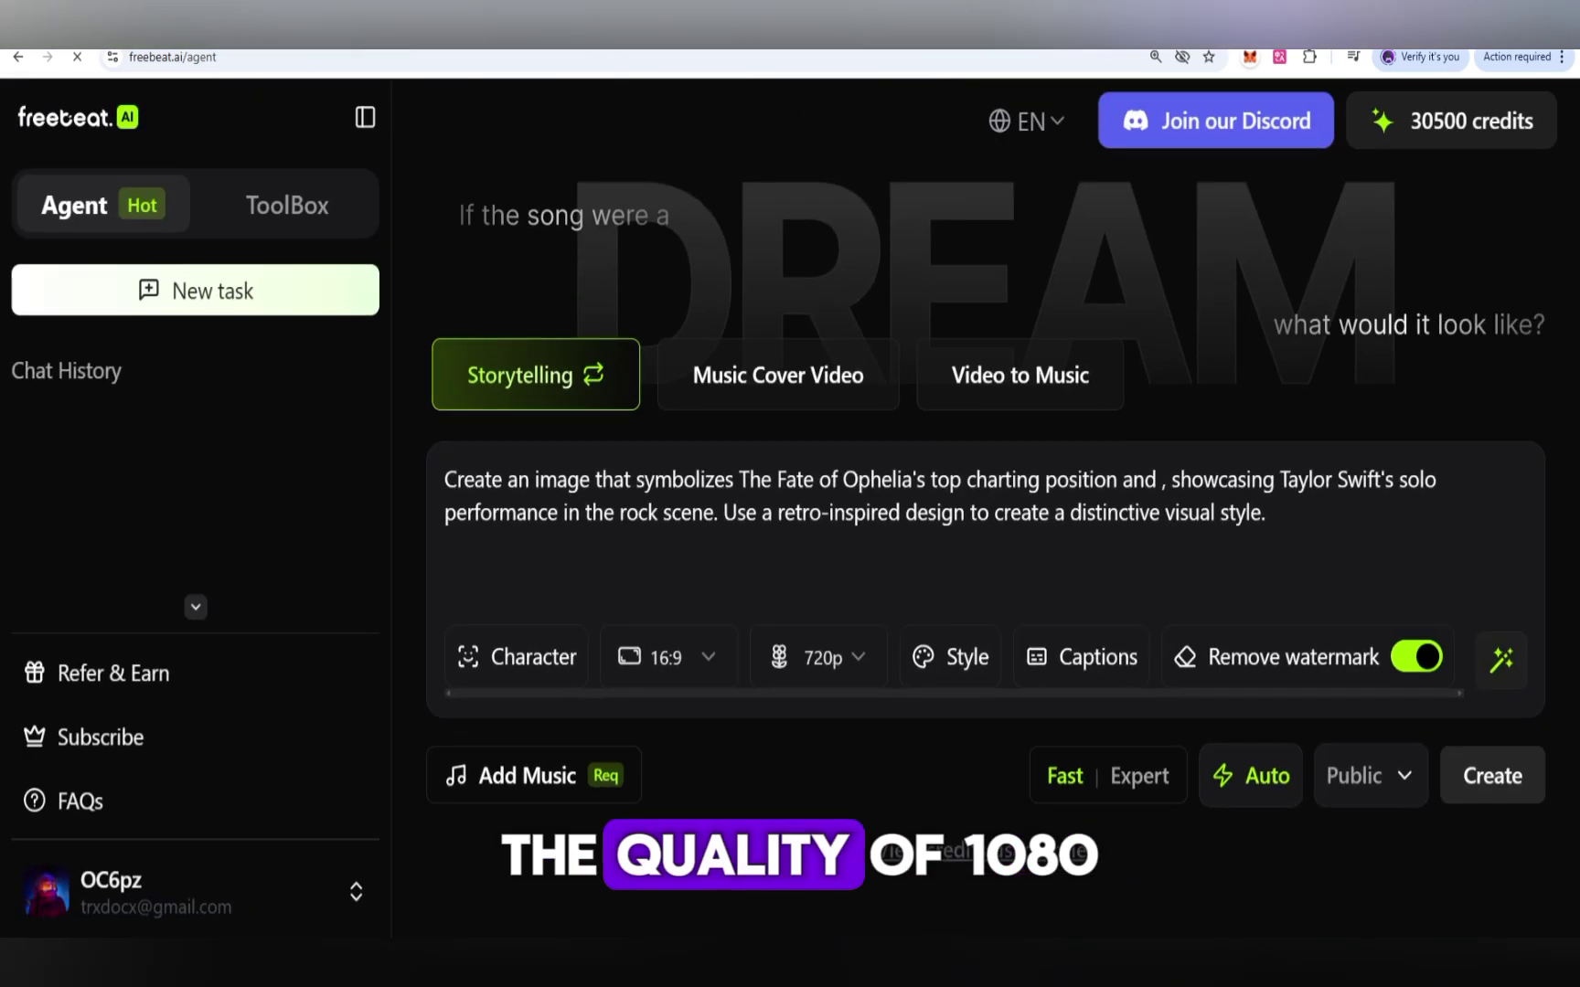
- Apply the High Energy style, attach a 15-second track, and confirm generation
click(945, 656)
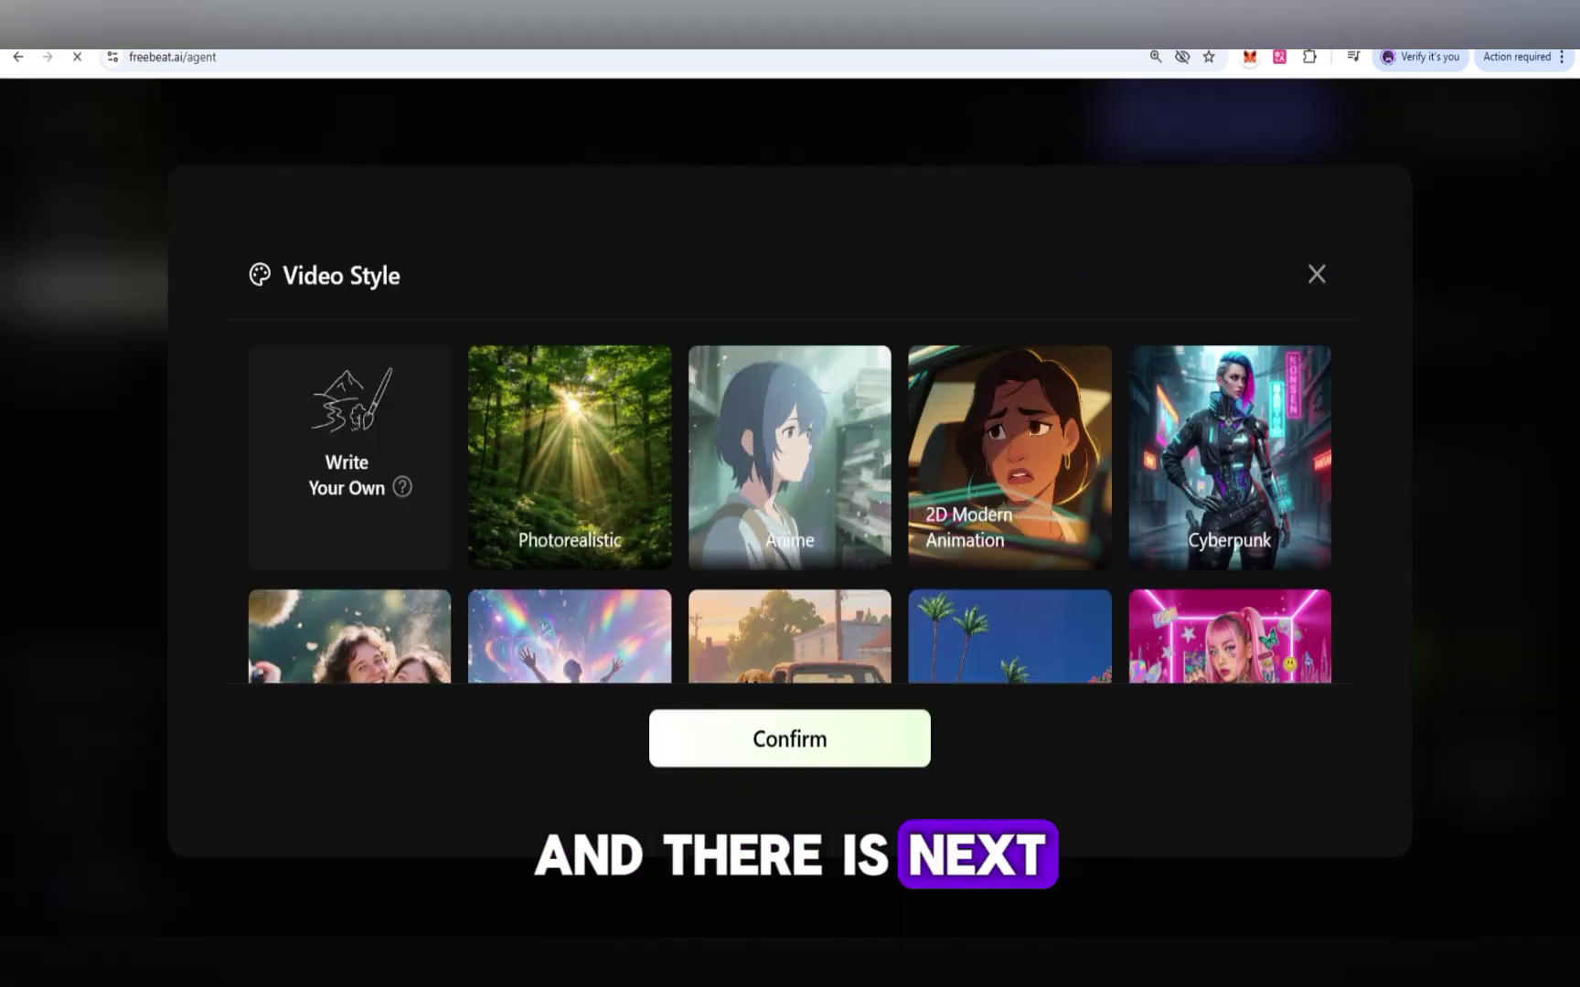
scroll(790, 503, down, 3)
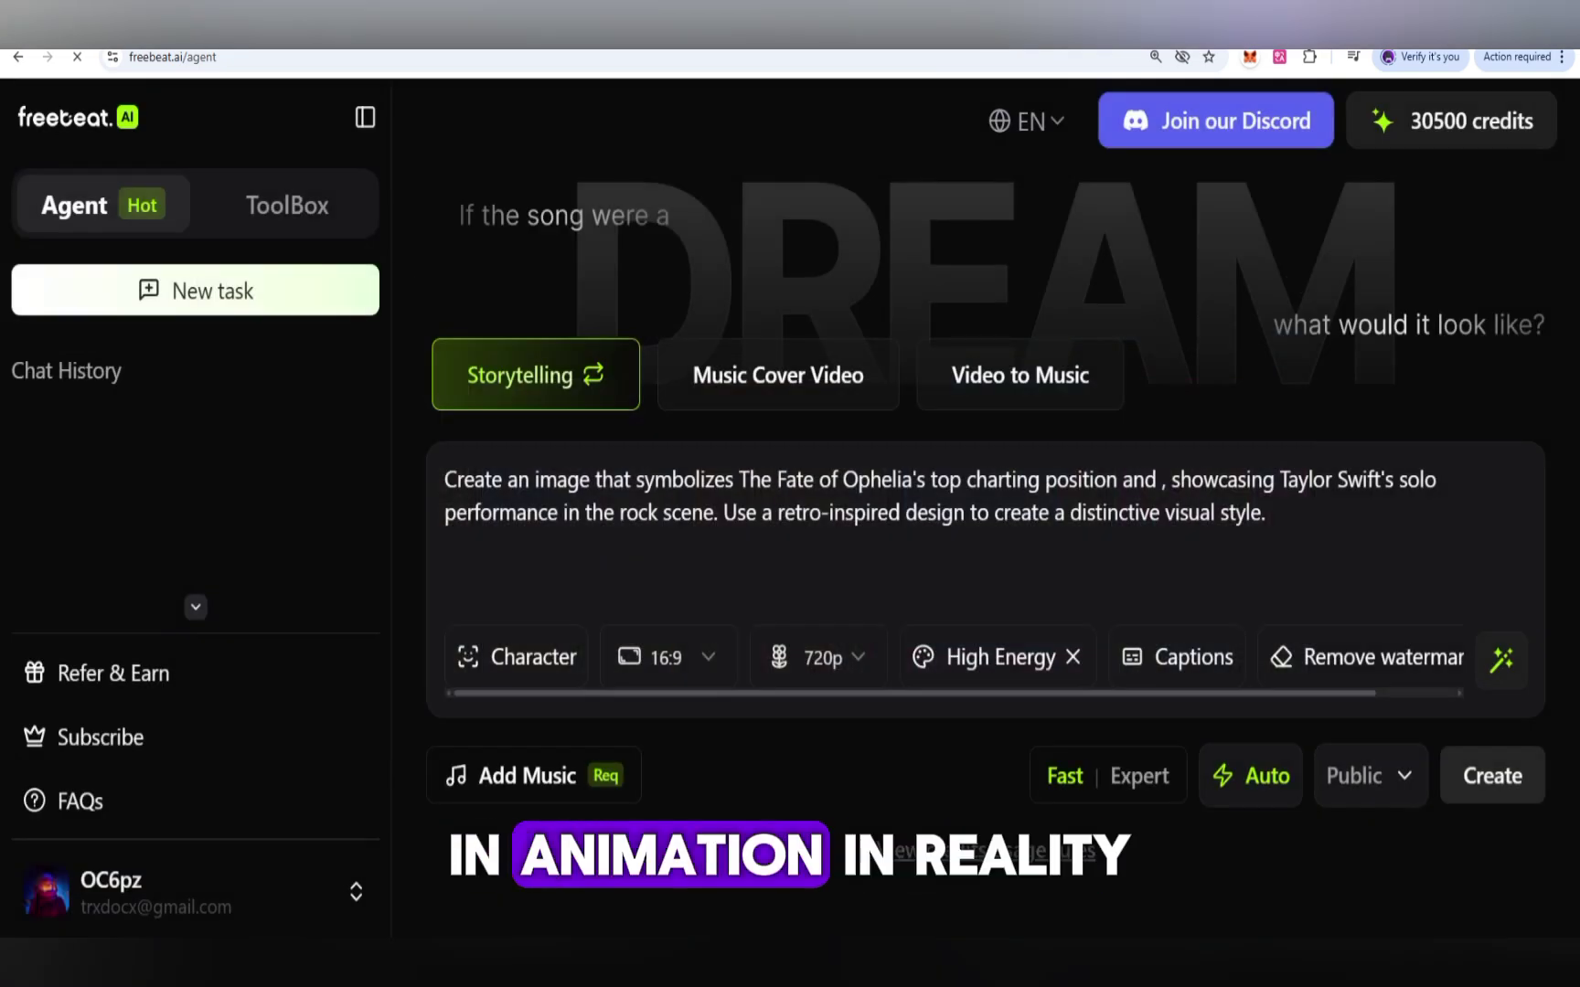
scroll(984, 512, down, 4)
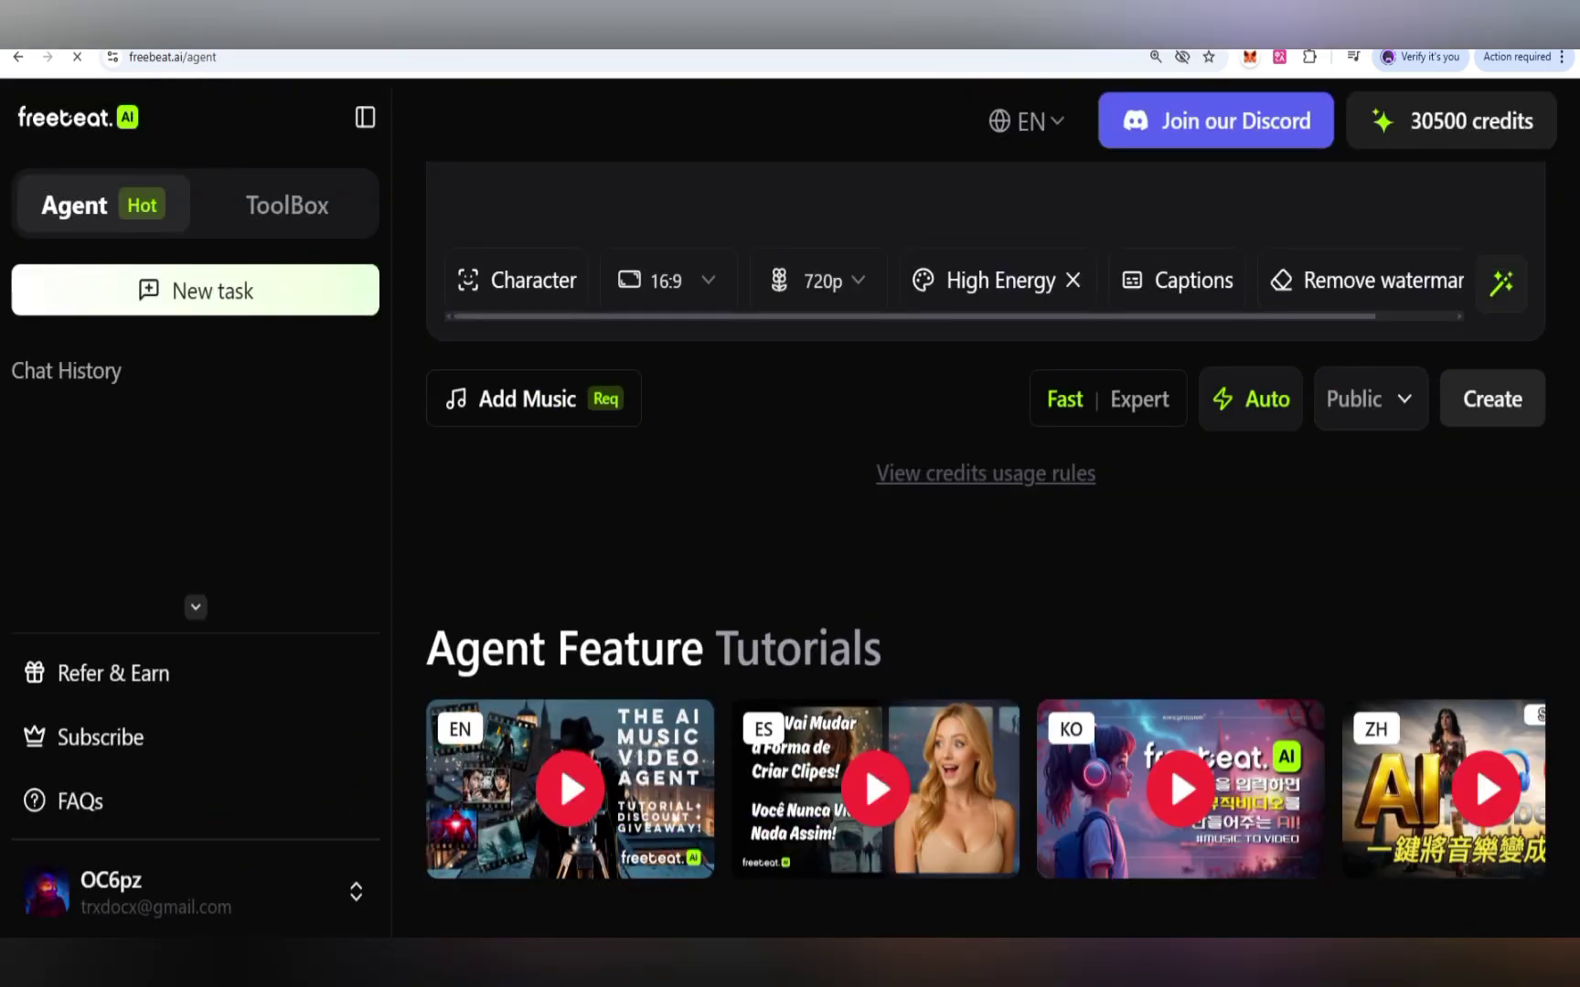
click(534, 398)
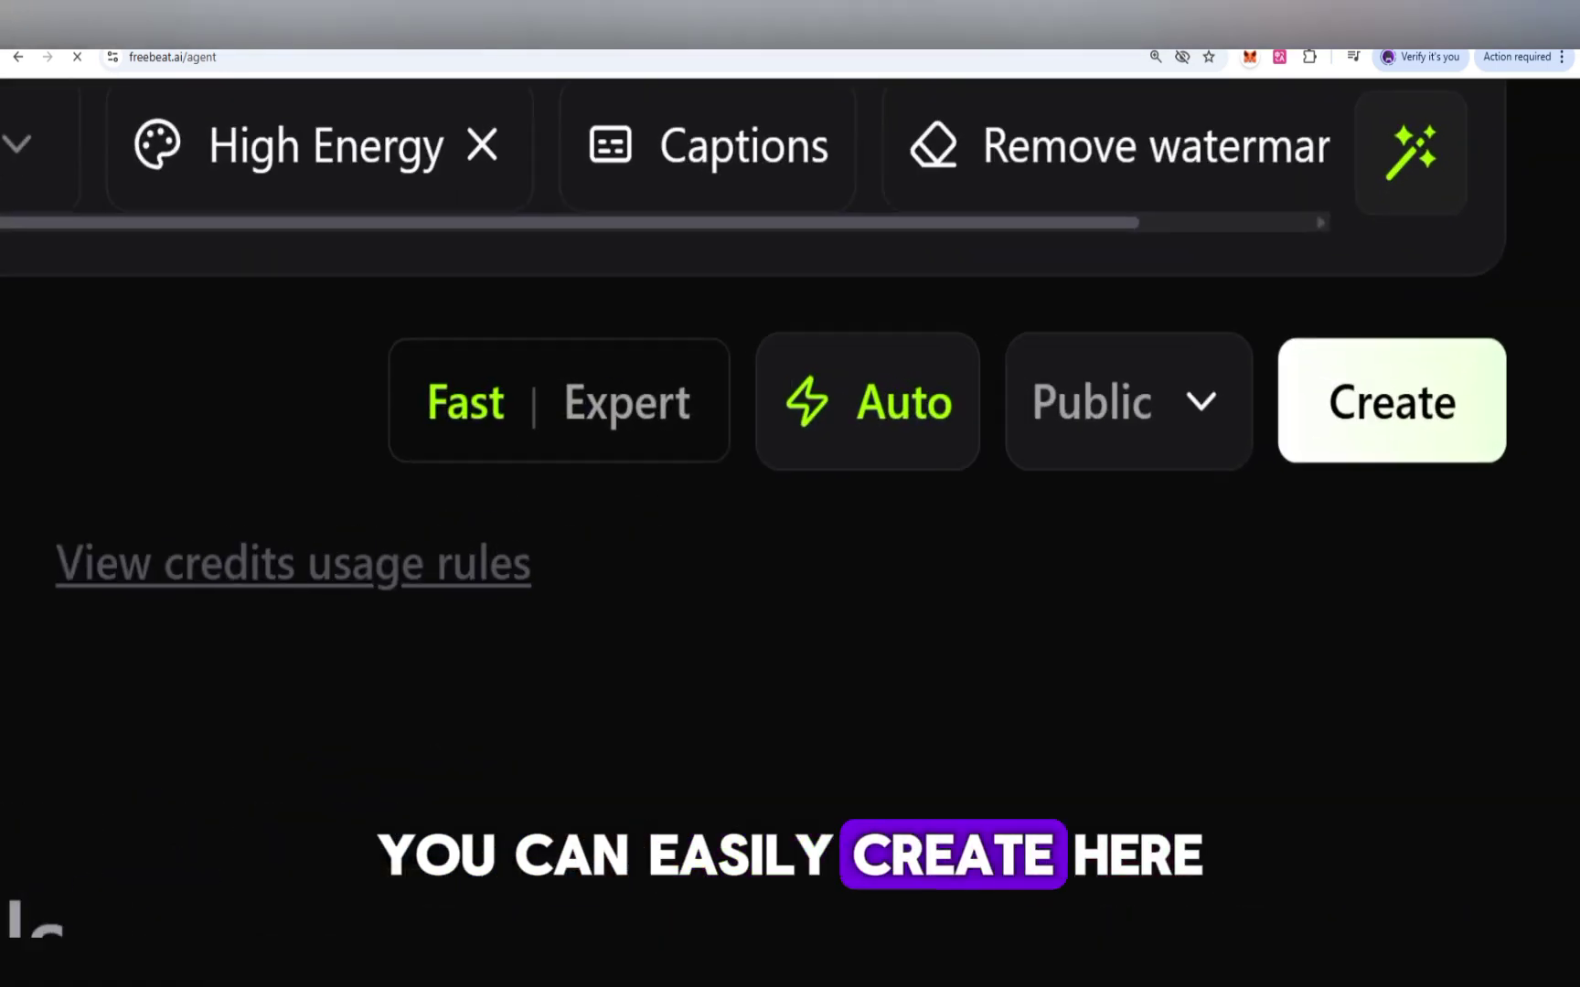
click(1491, 399)
click(789, 571)
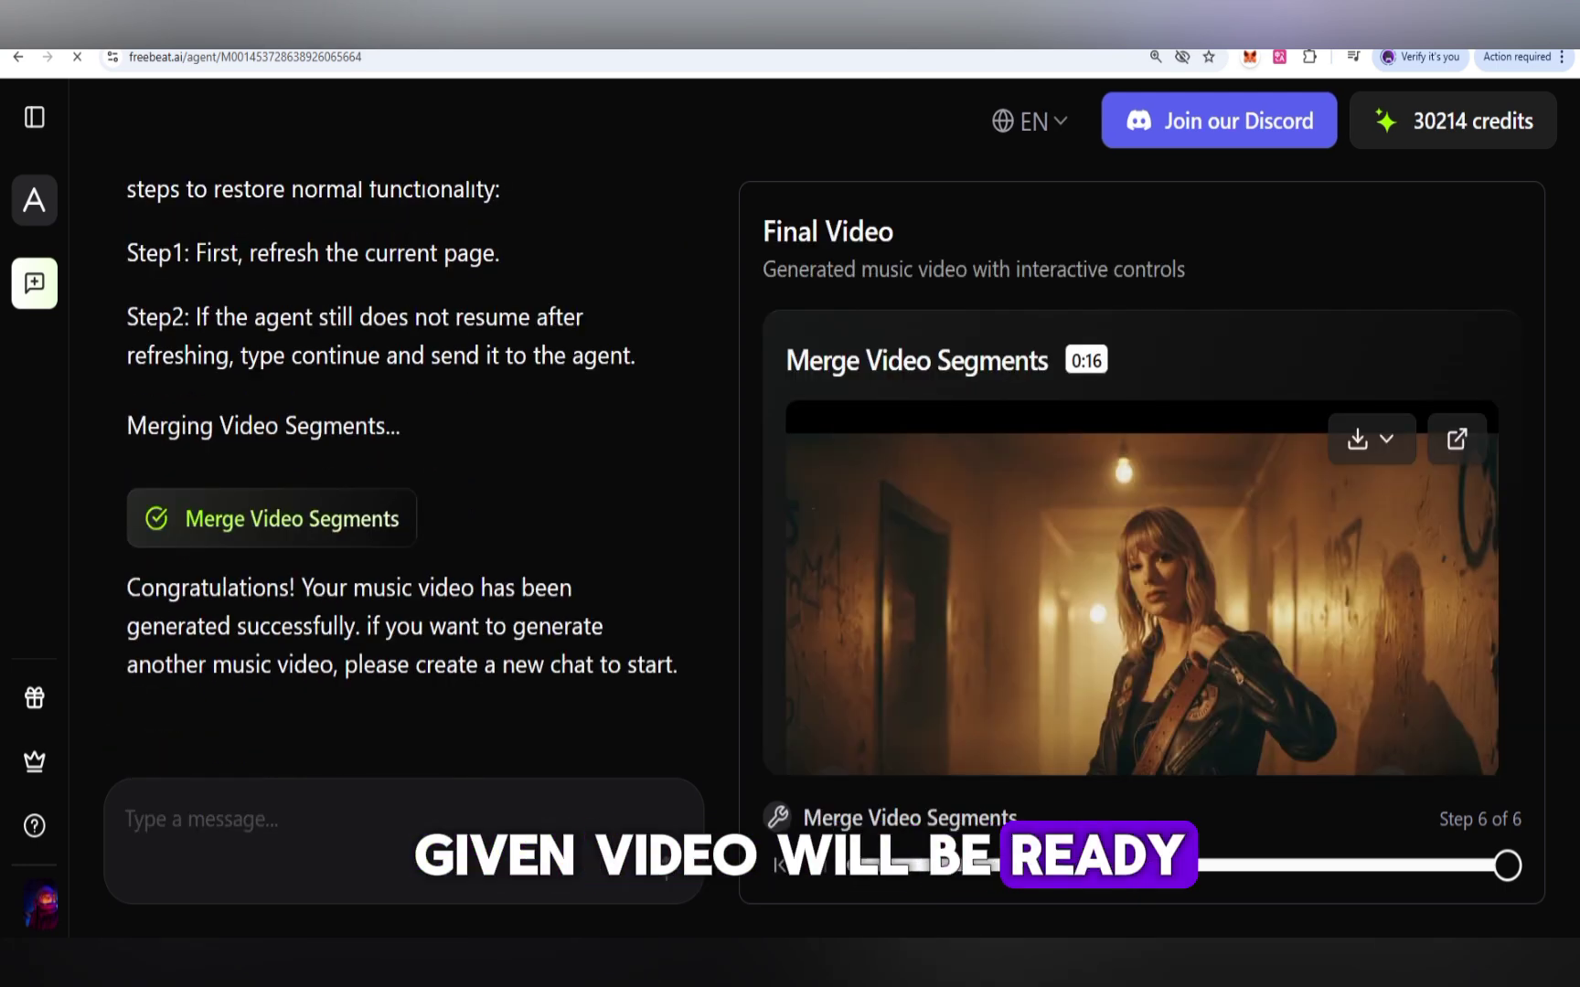
- Scroll to the 16-second Final Video card and play it to the end
scroll(825, 483, down, 3)
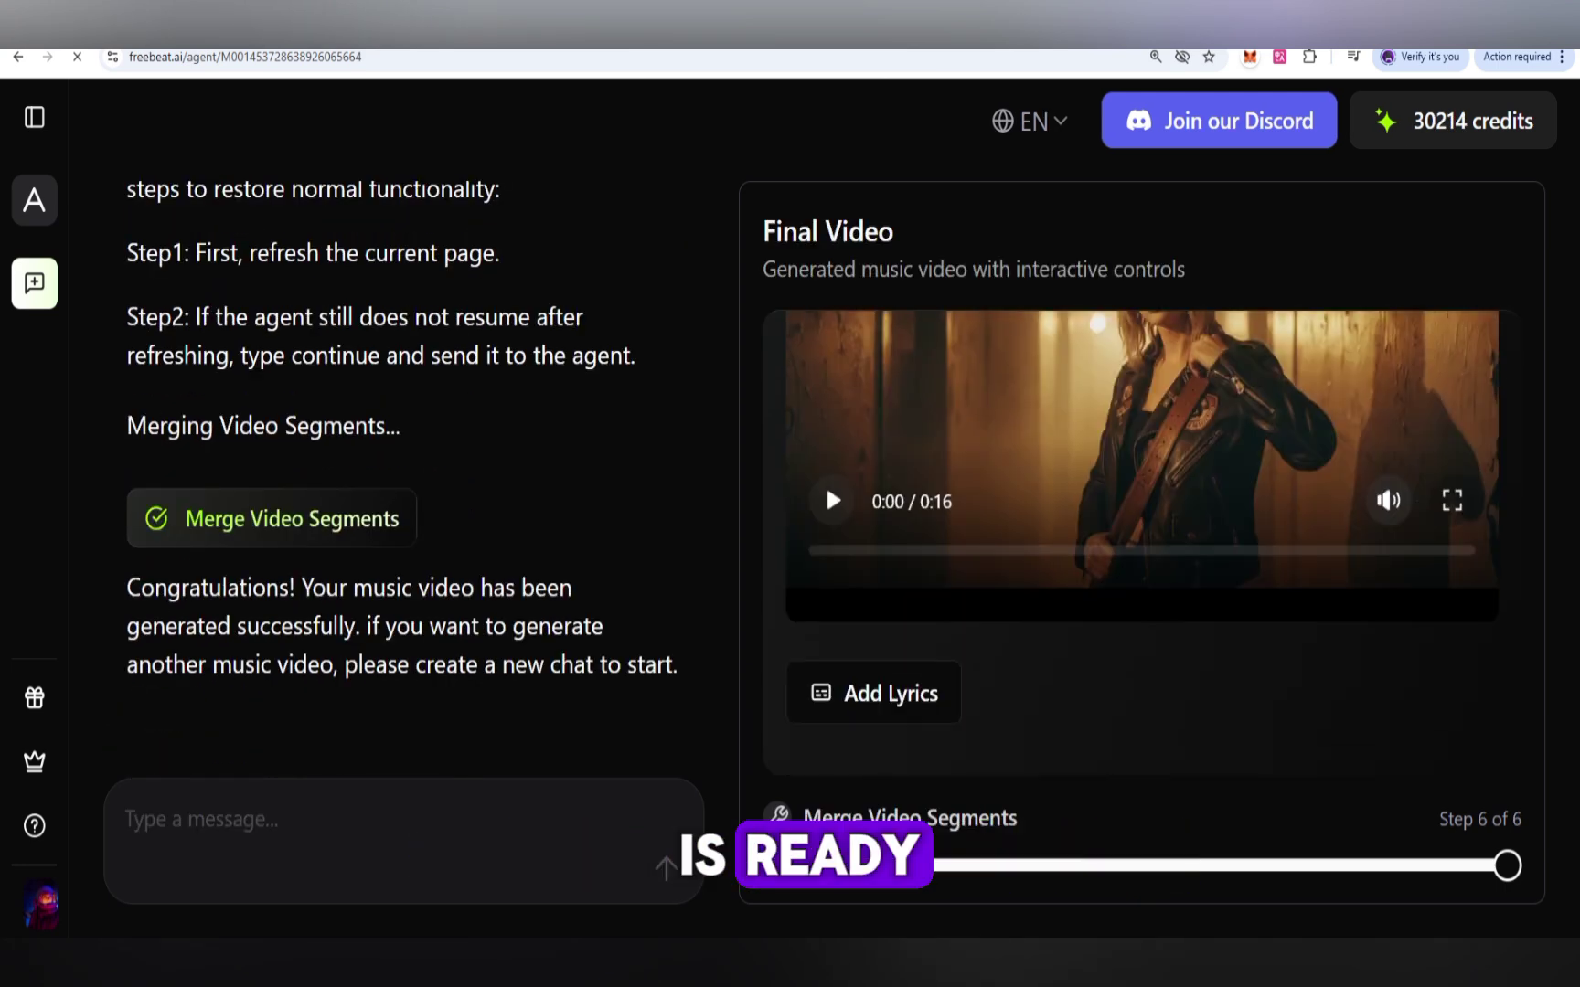
click(826, 483)
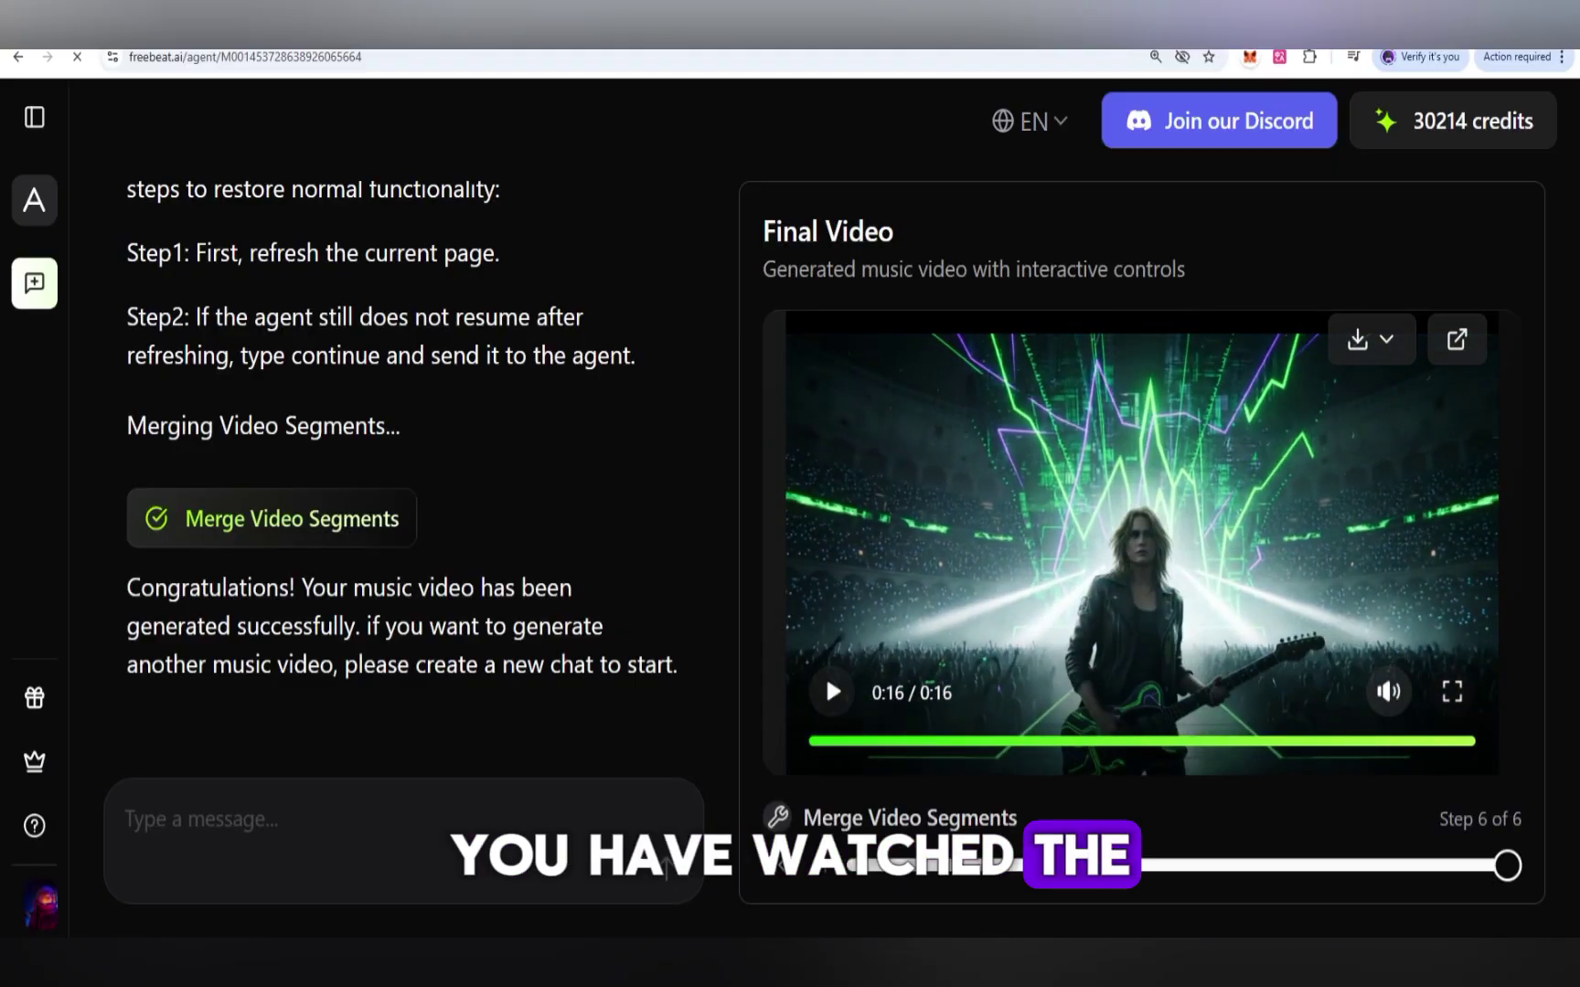
- Download the video without lyrics as MergeVideoSegments.mp4 and return to the Agent home
click(669, 865)
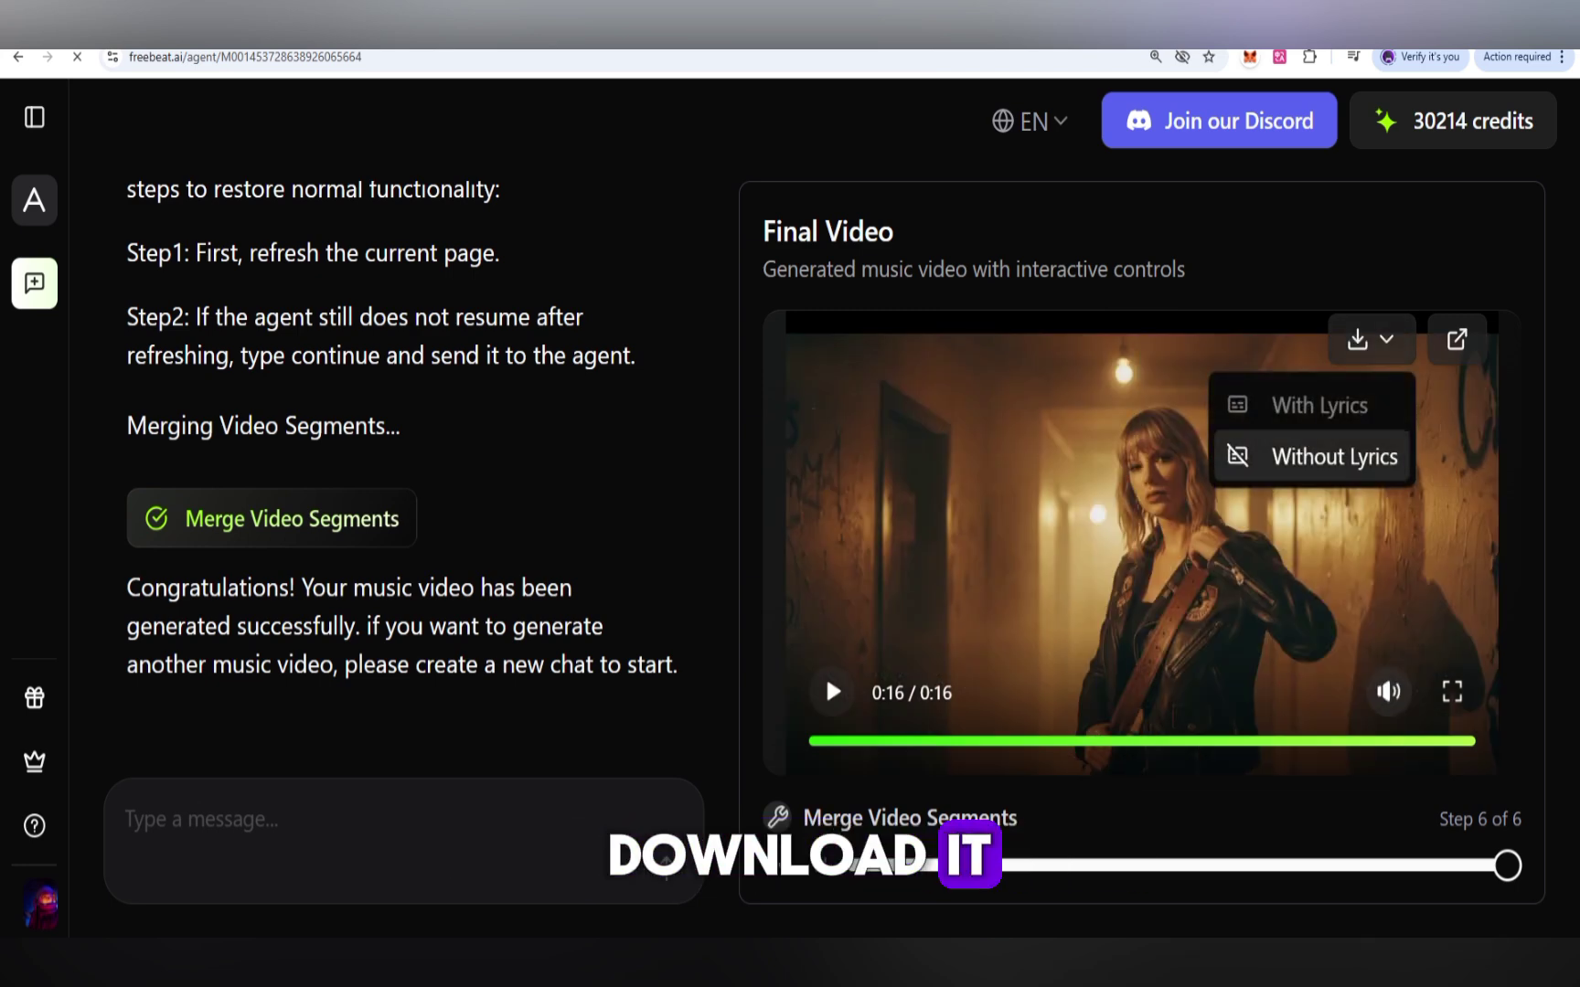
click(1333, 456)
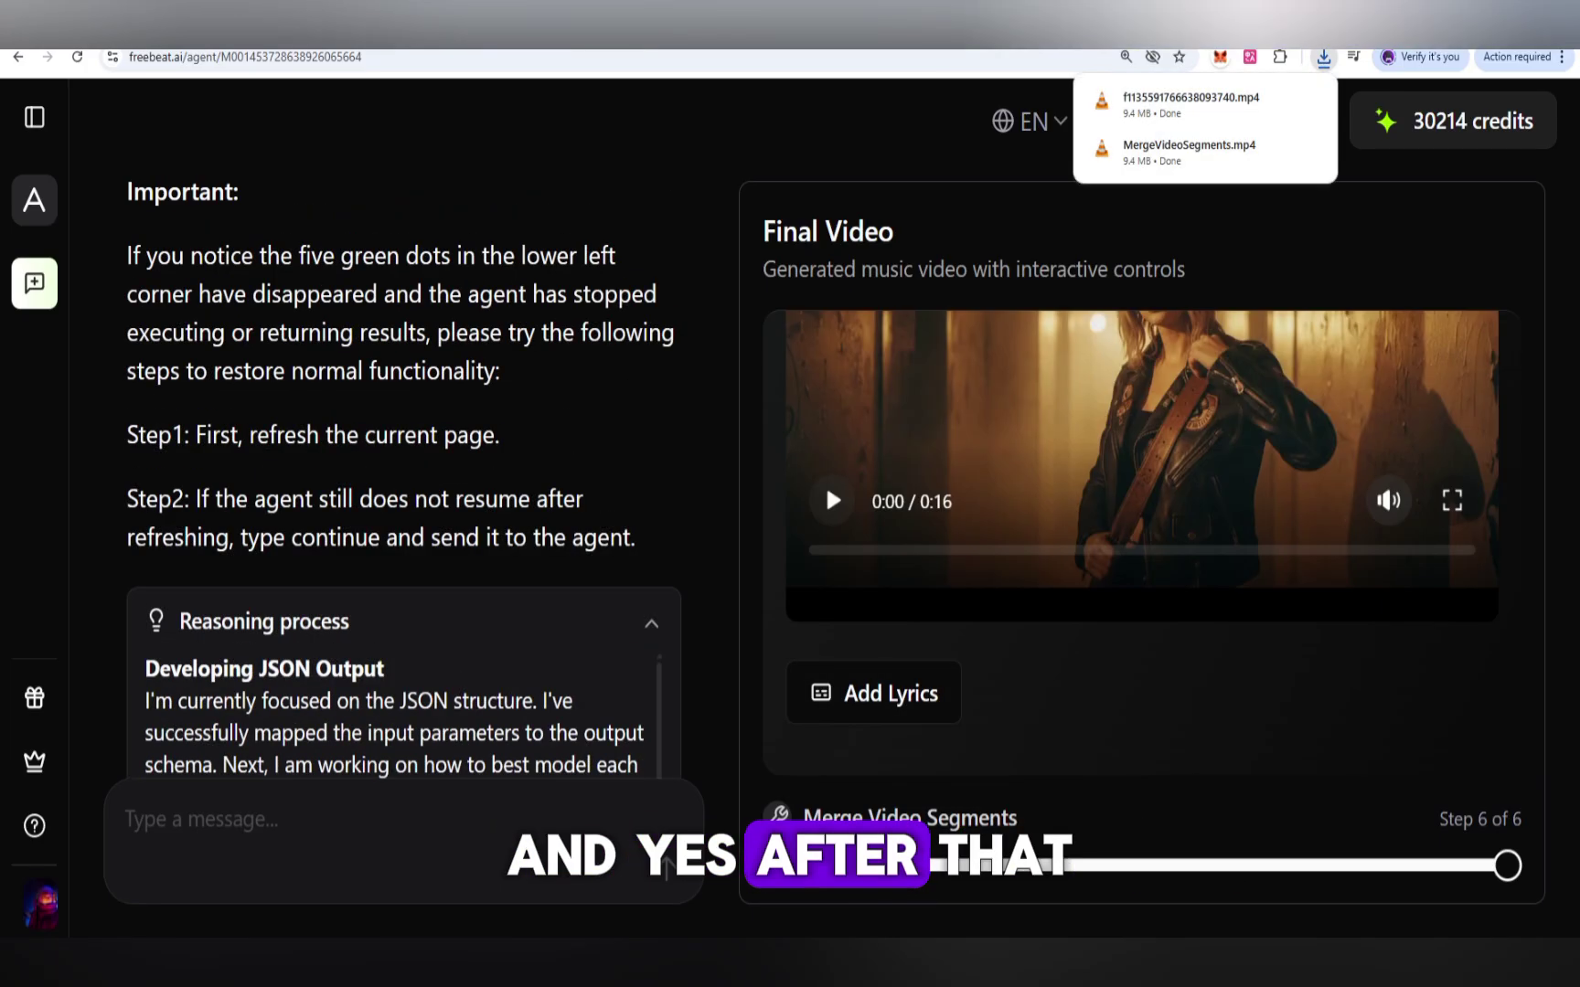
click(33, 117)
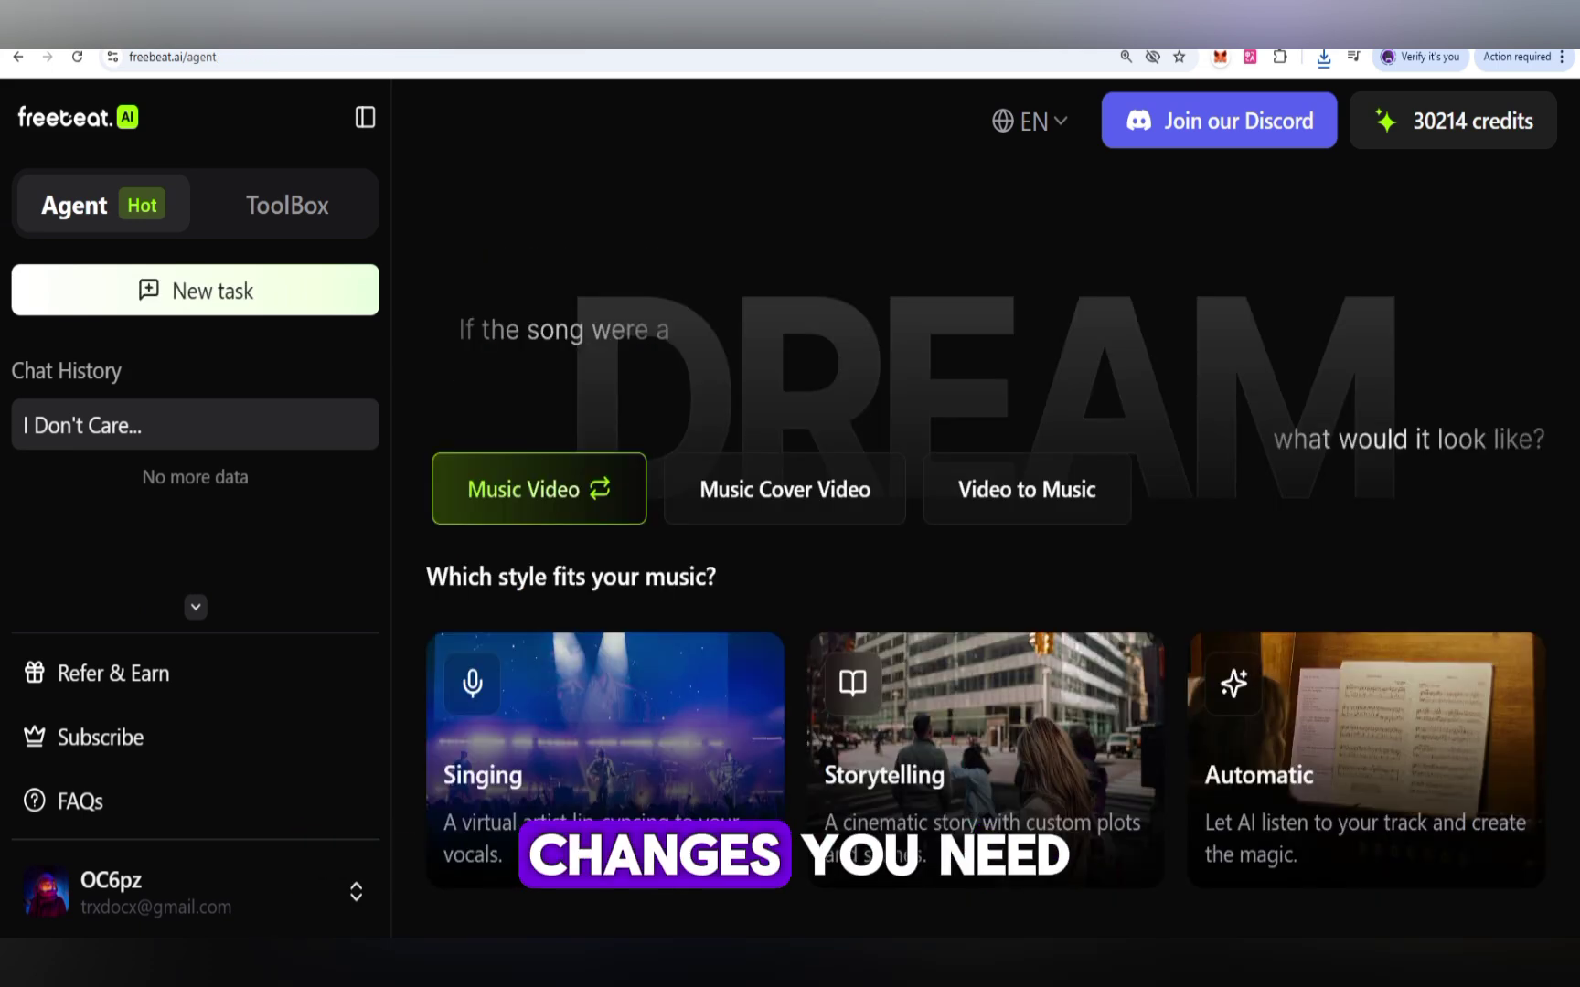
- Enter the Fate of Ophelia prompt, attach Gracie Abrams - Risk, and generate the cover video
text(Create an image that symbolizes The Fate of Ophelia's top charting position and , showcasing Taylor Swift's solo performance in the rock scene. Use a retro-inspired design to create a distinctive visual style.)
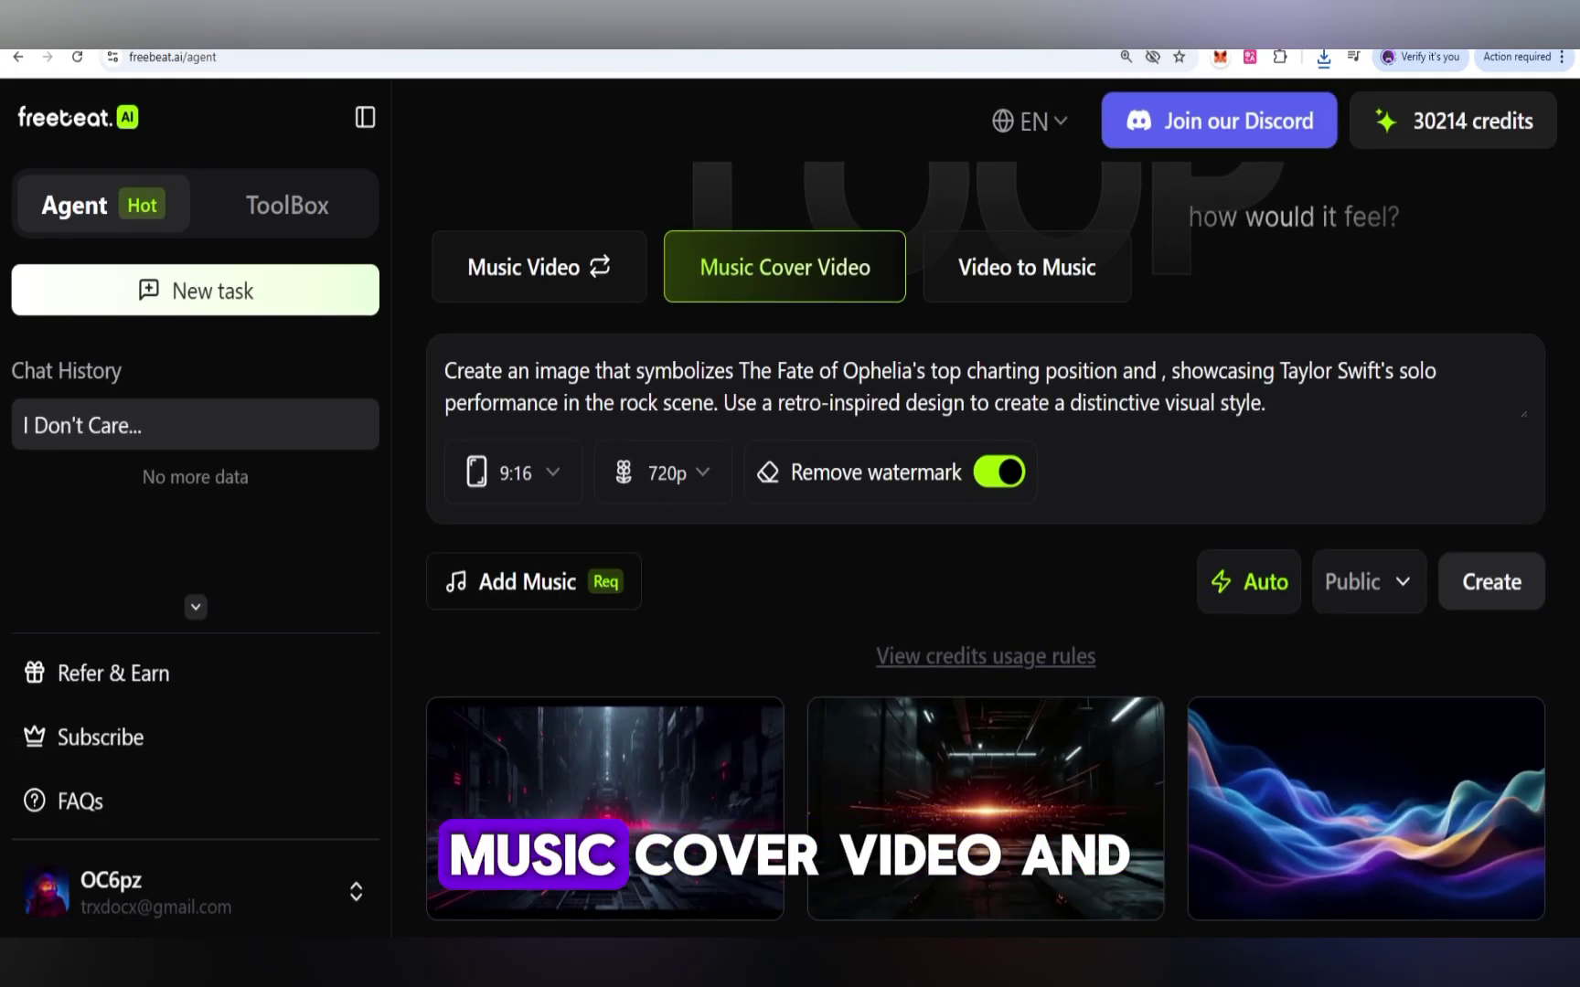
click(533, 581)
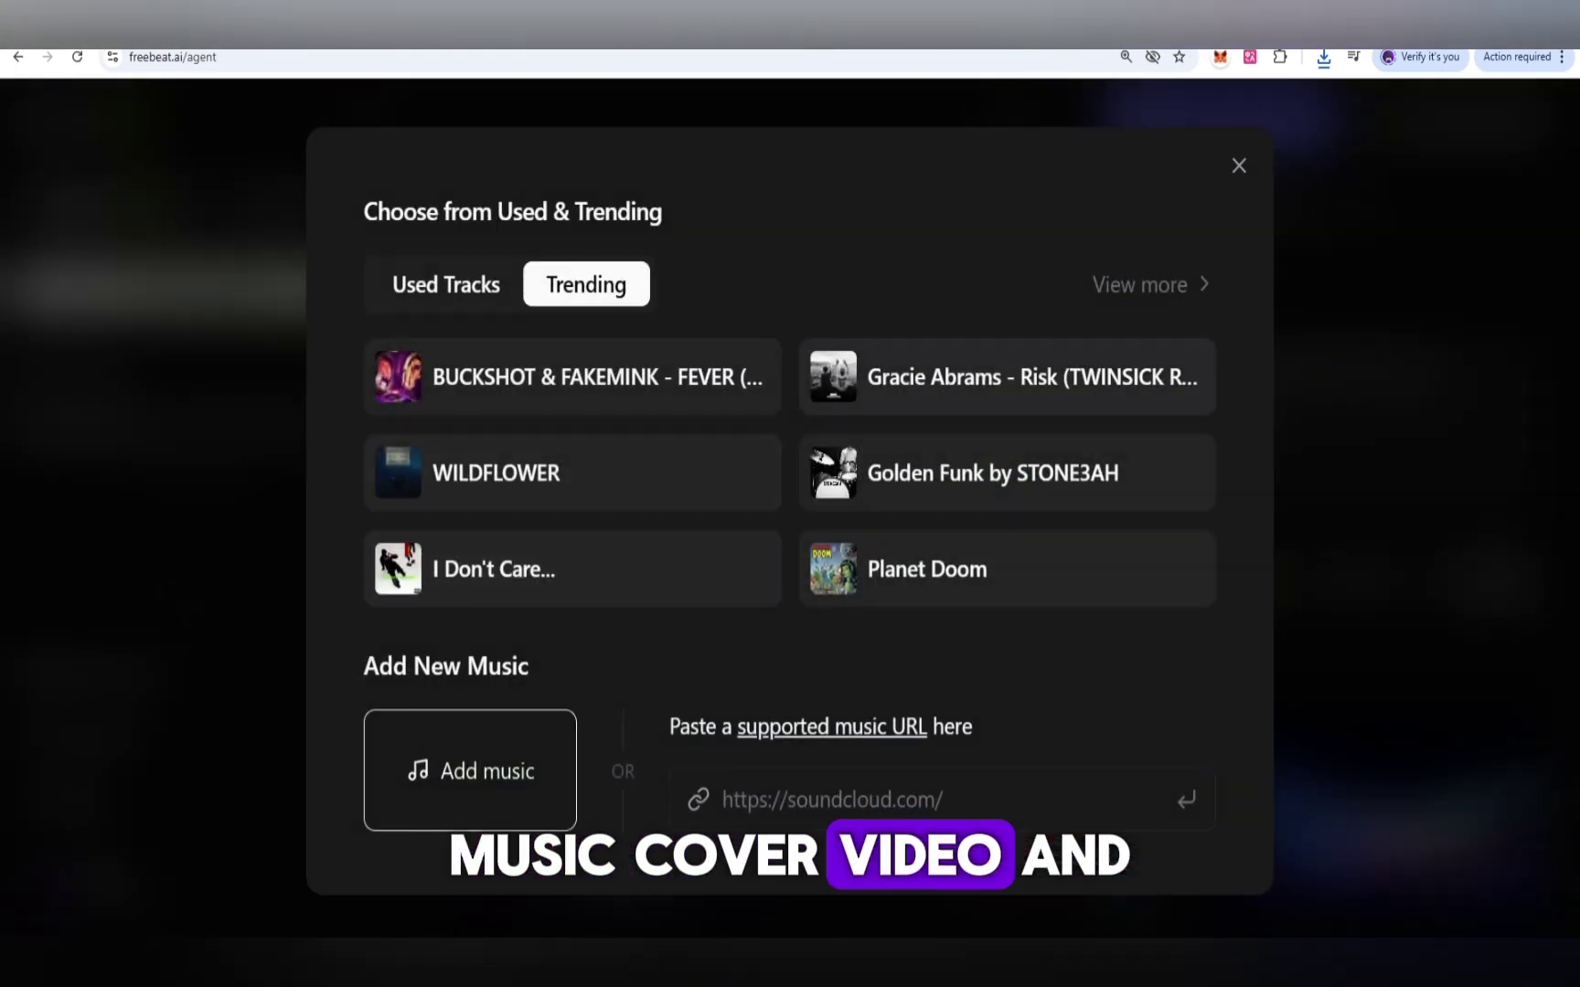
click(1005, 376)
click(572, 768)
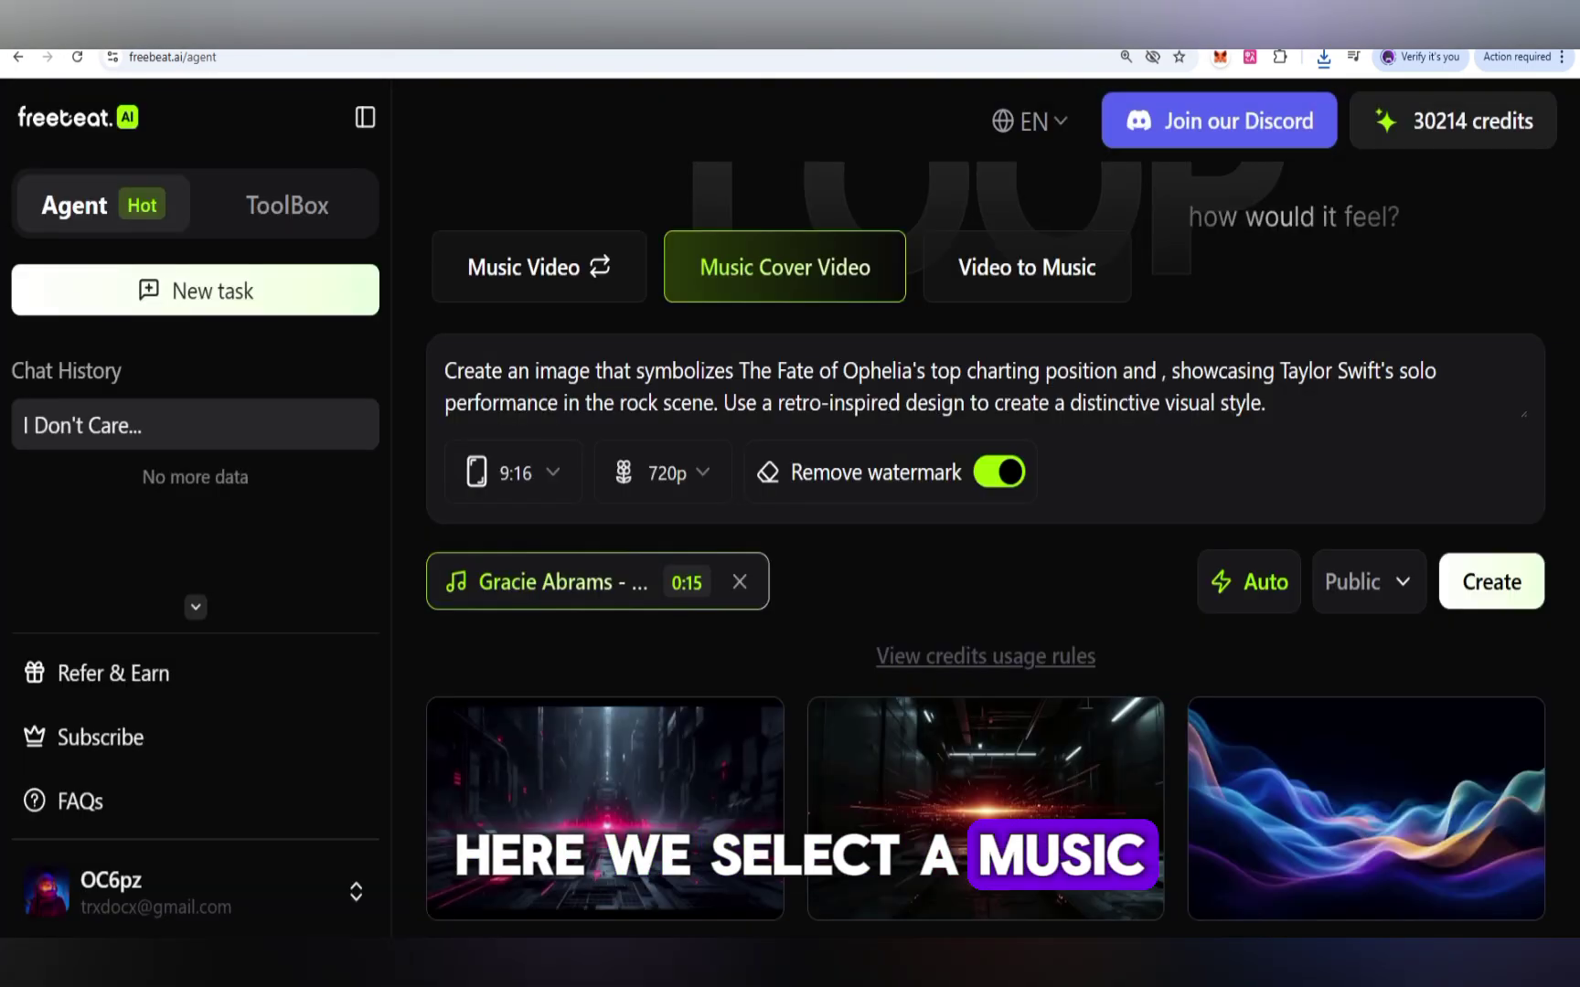
click(1491, 581)
click(790, 571)
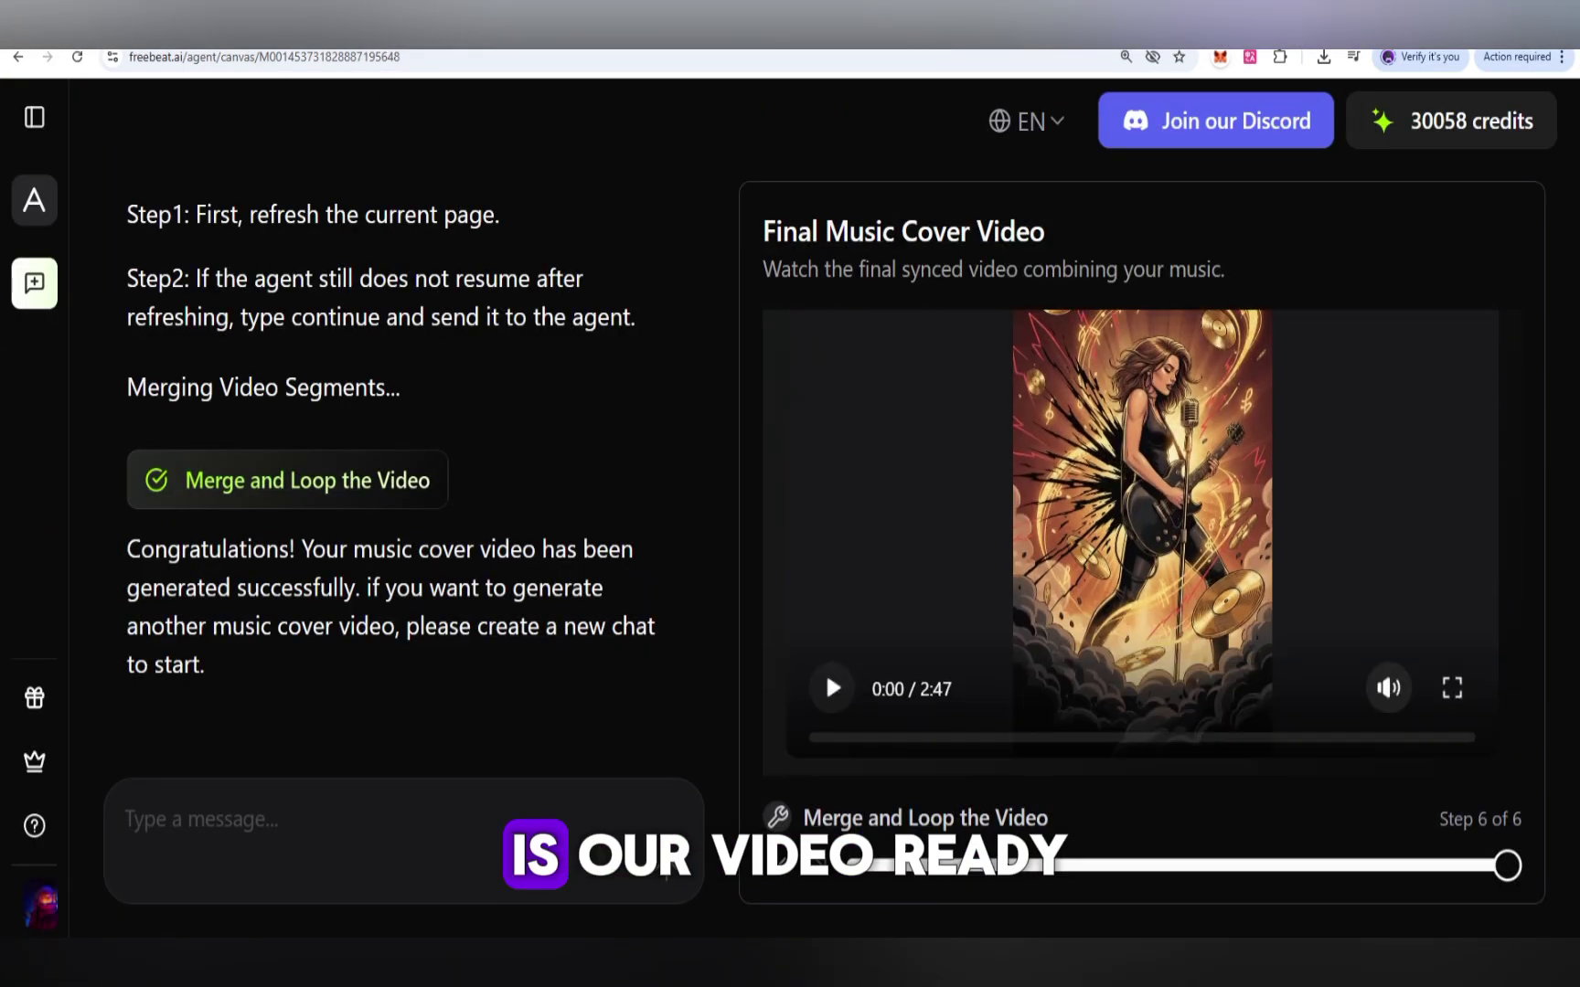
- Briefly play the finished Gracie Abrams cover video
click(825, 671)
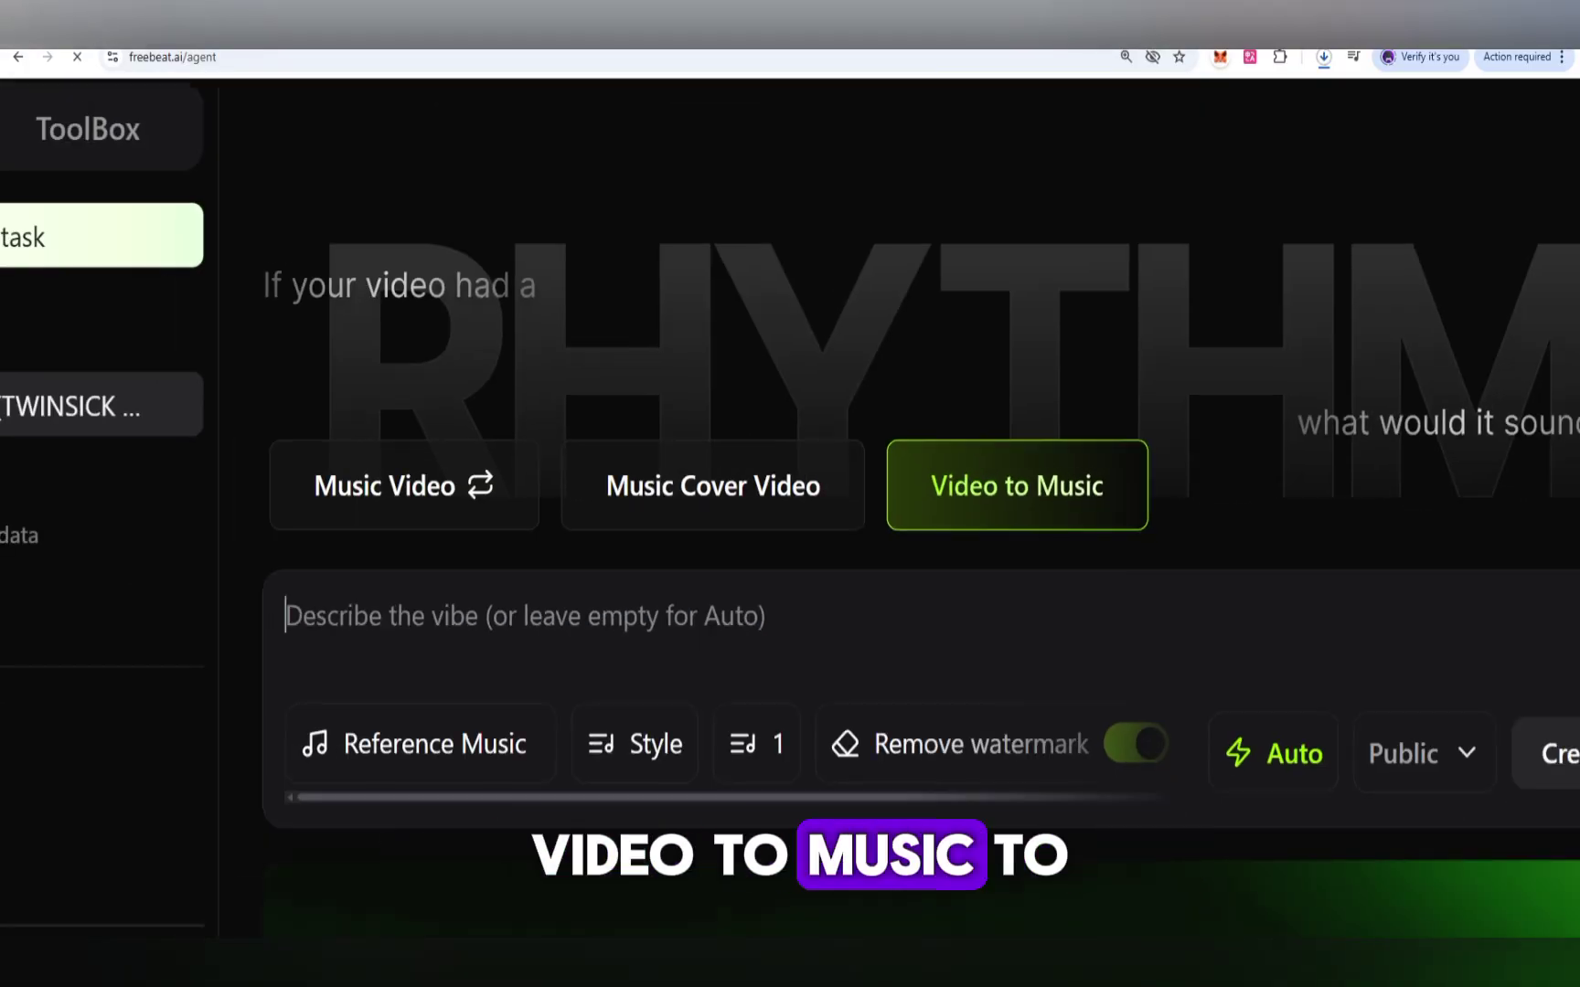
- Enter a lovely-vibes-among-couples description and look through the Reference Music sources
text(create)
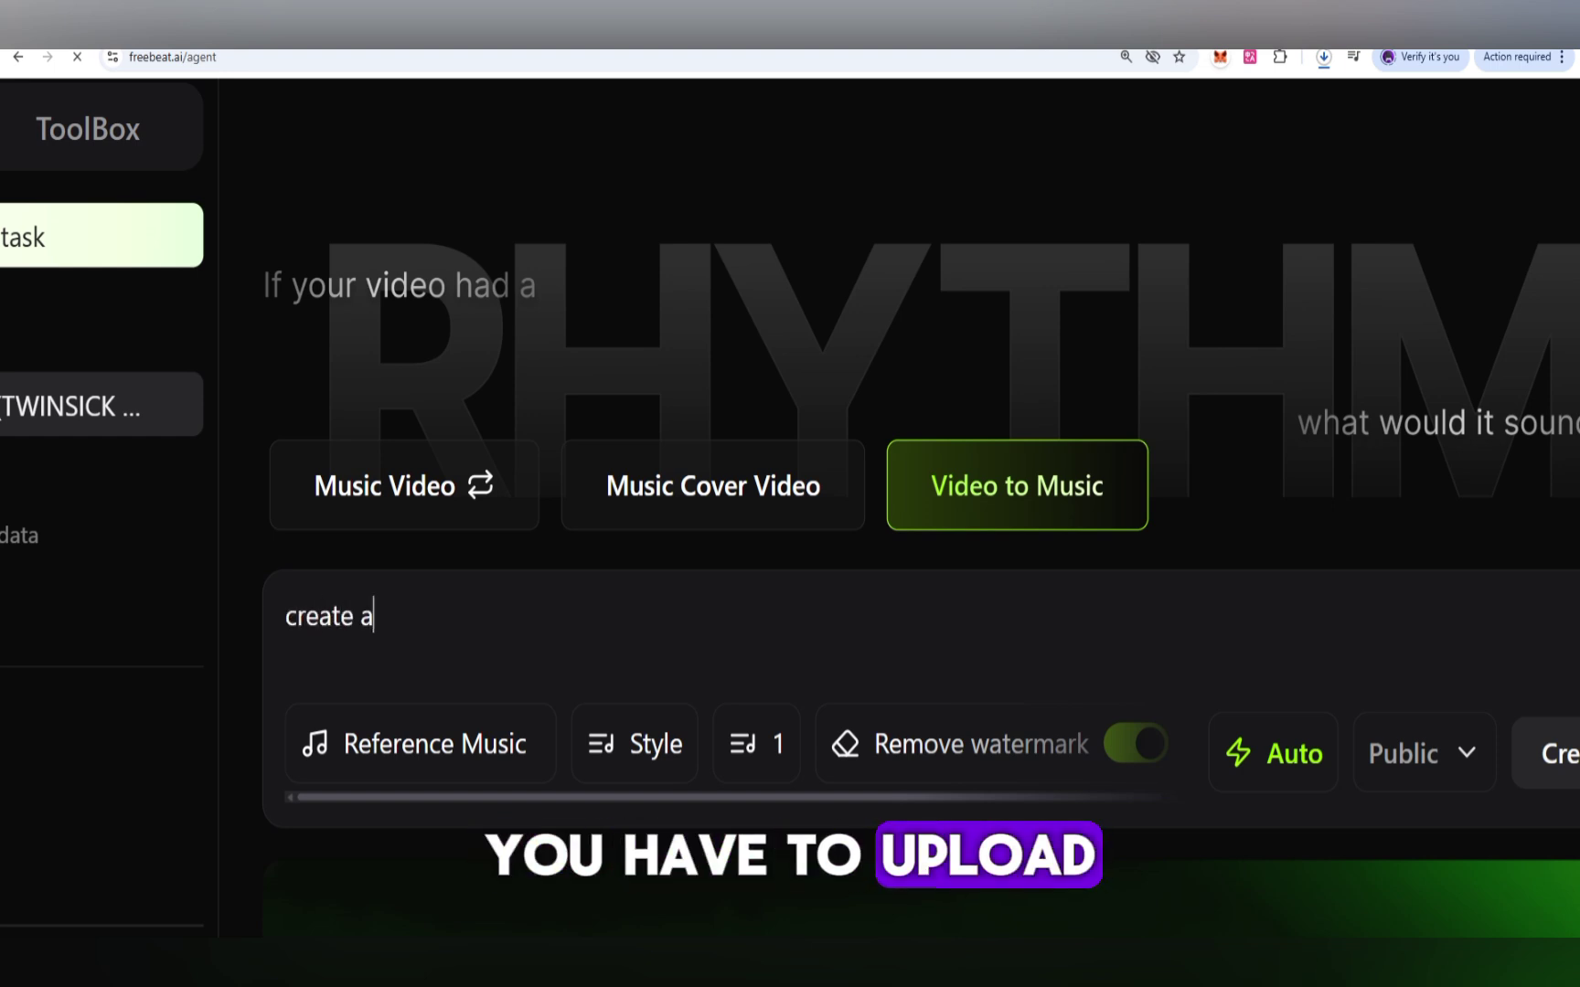
text( a )
text(v)
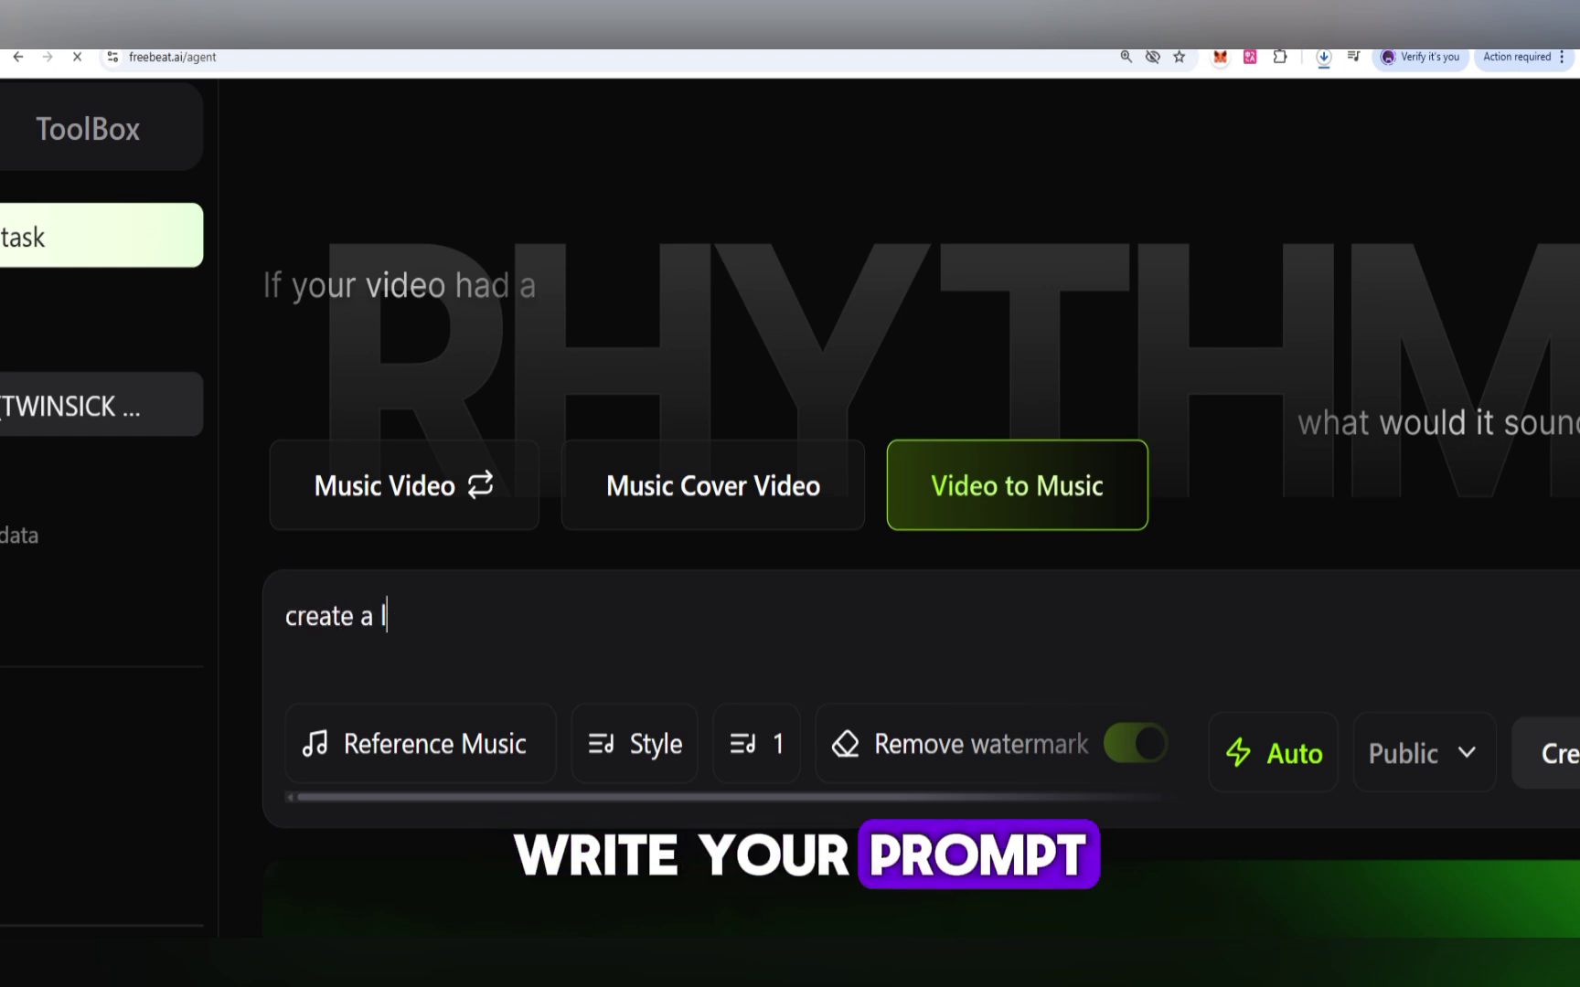
text(ovely)
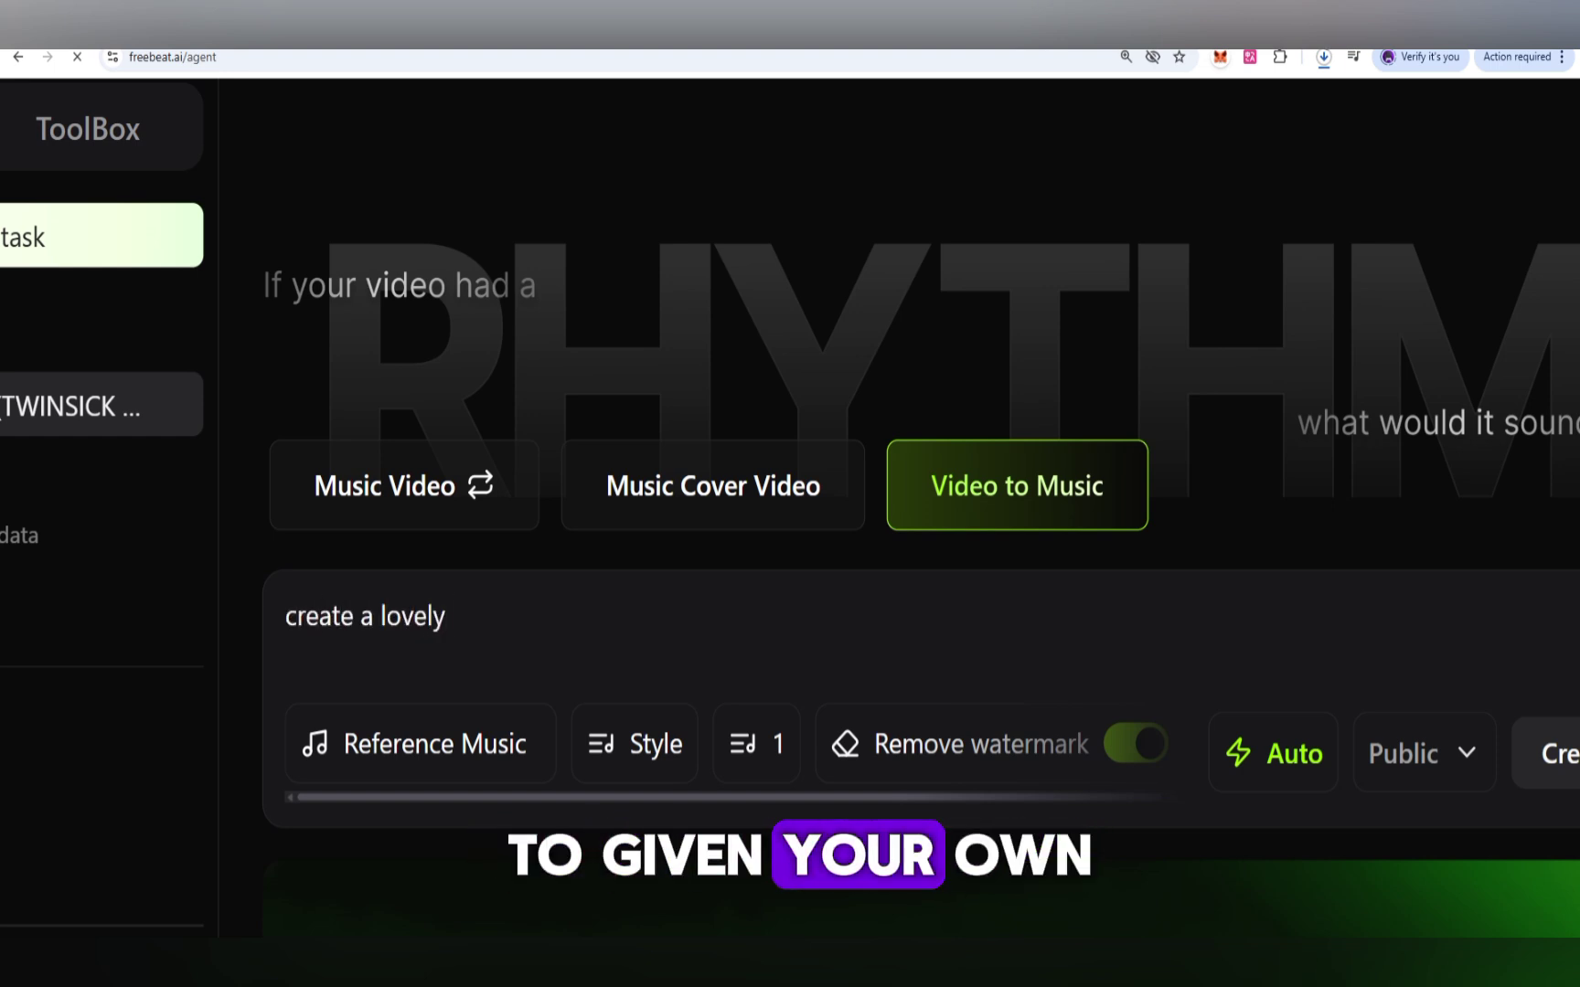
text( vibes )
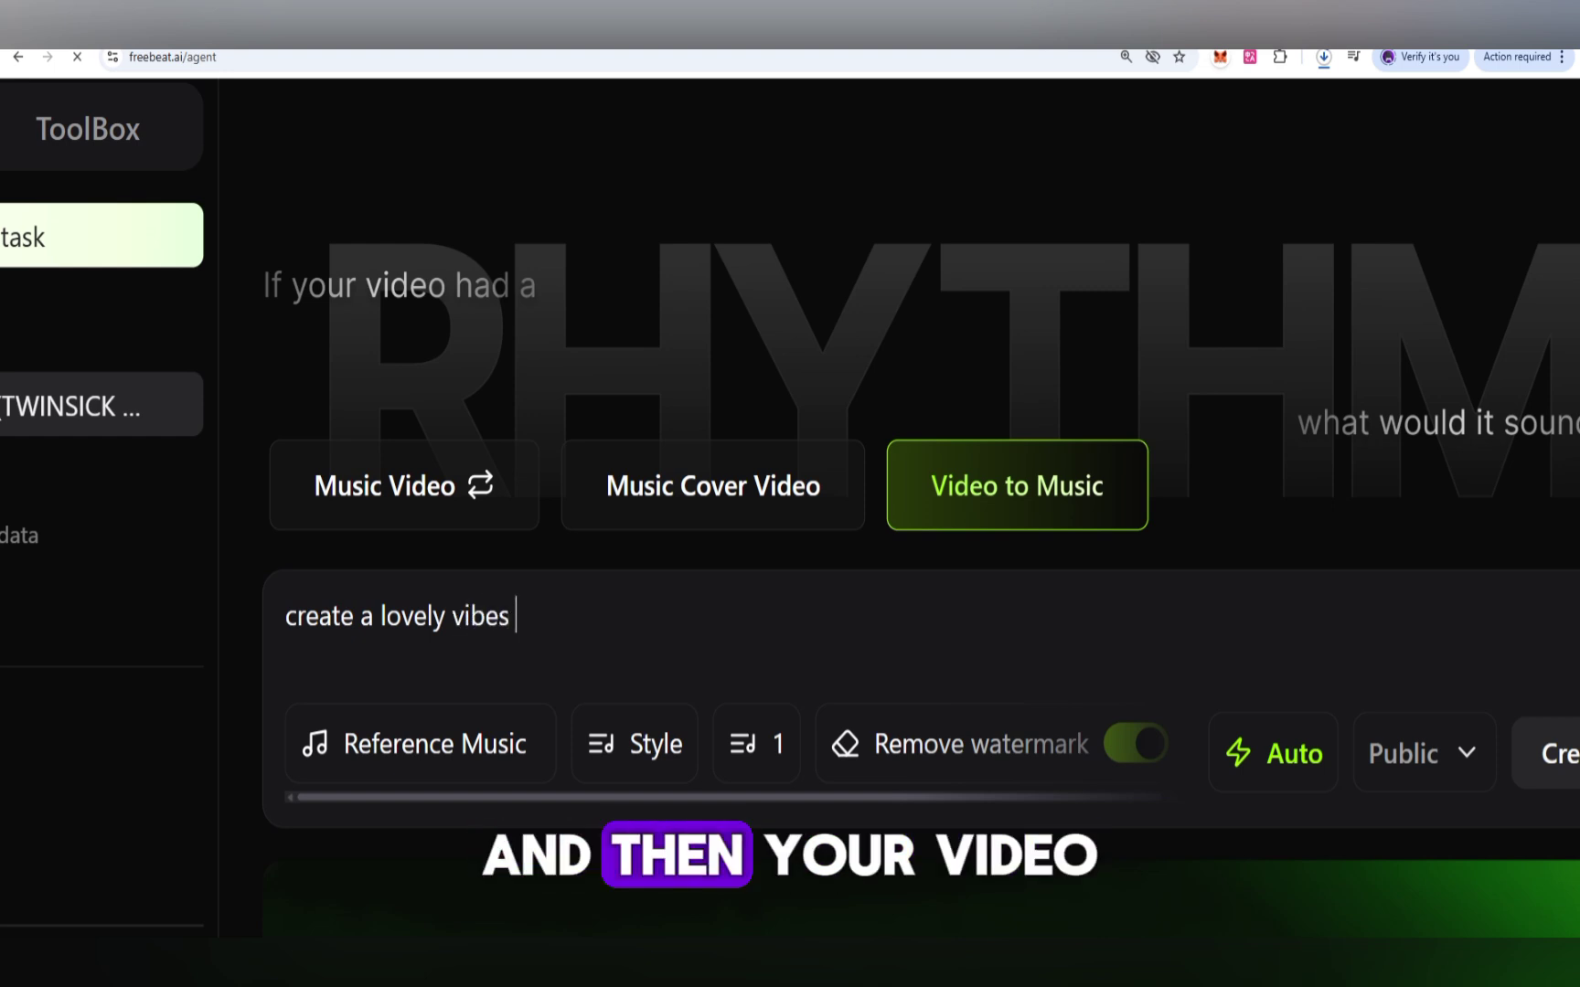
text(amon)
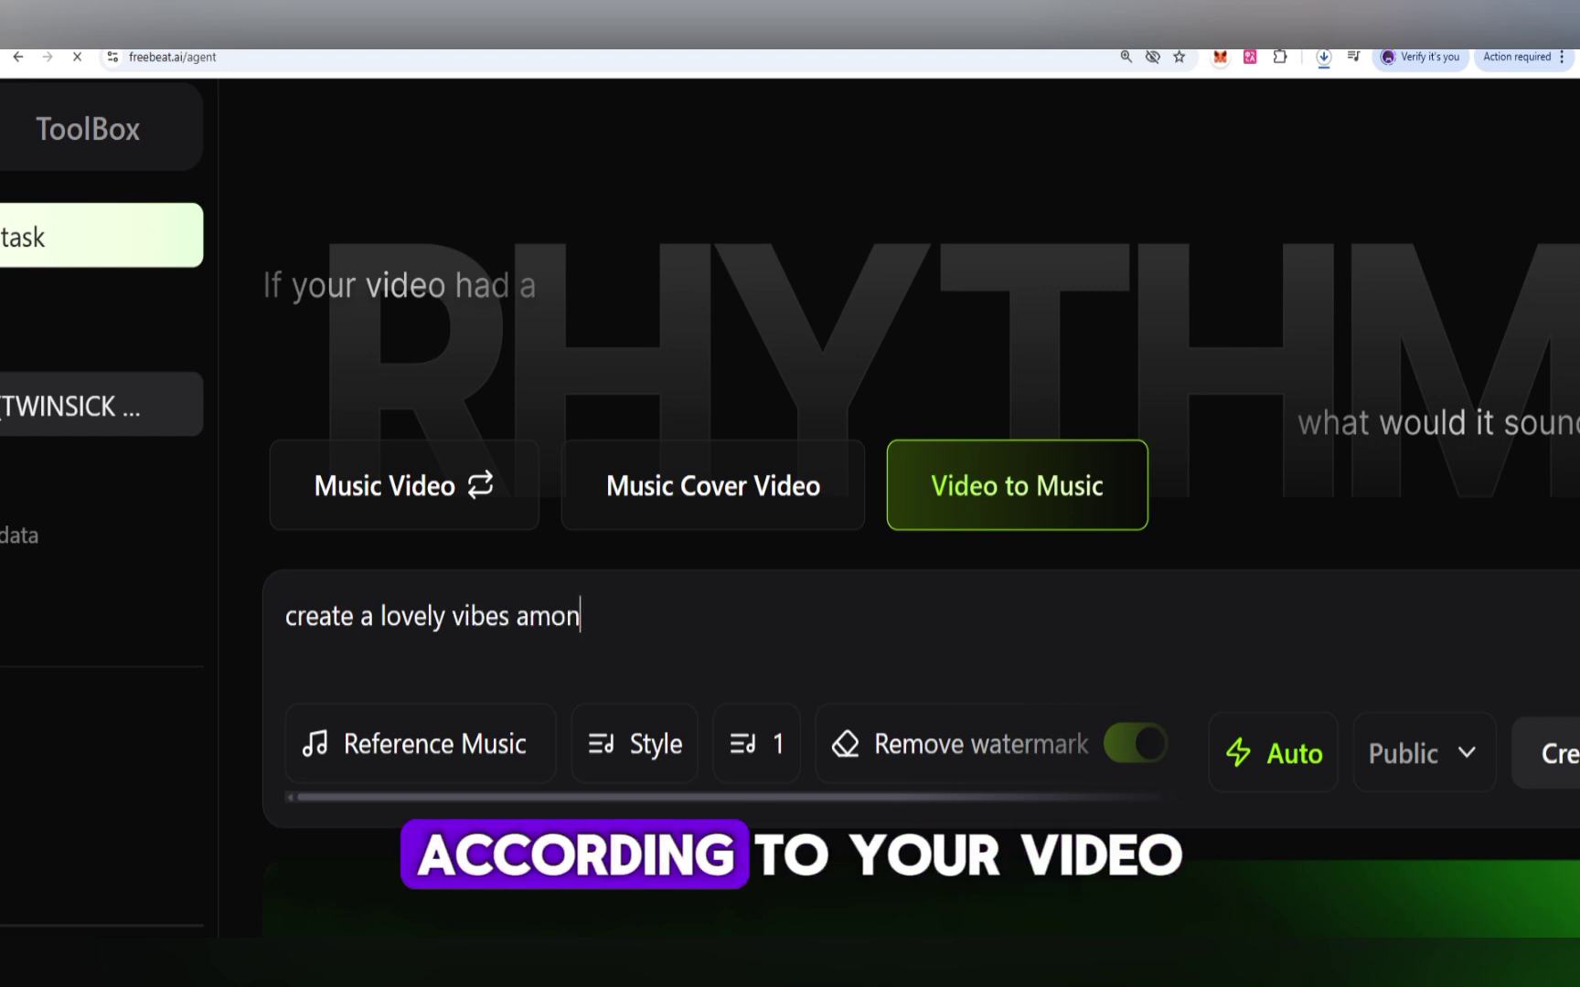
text(g the )
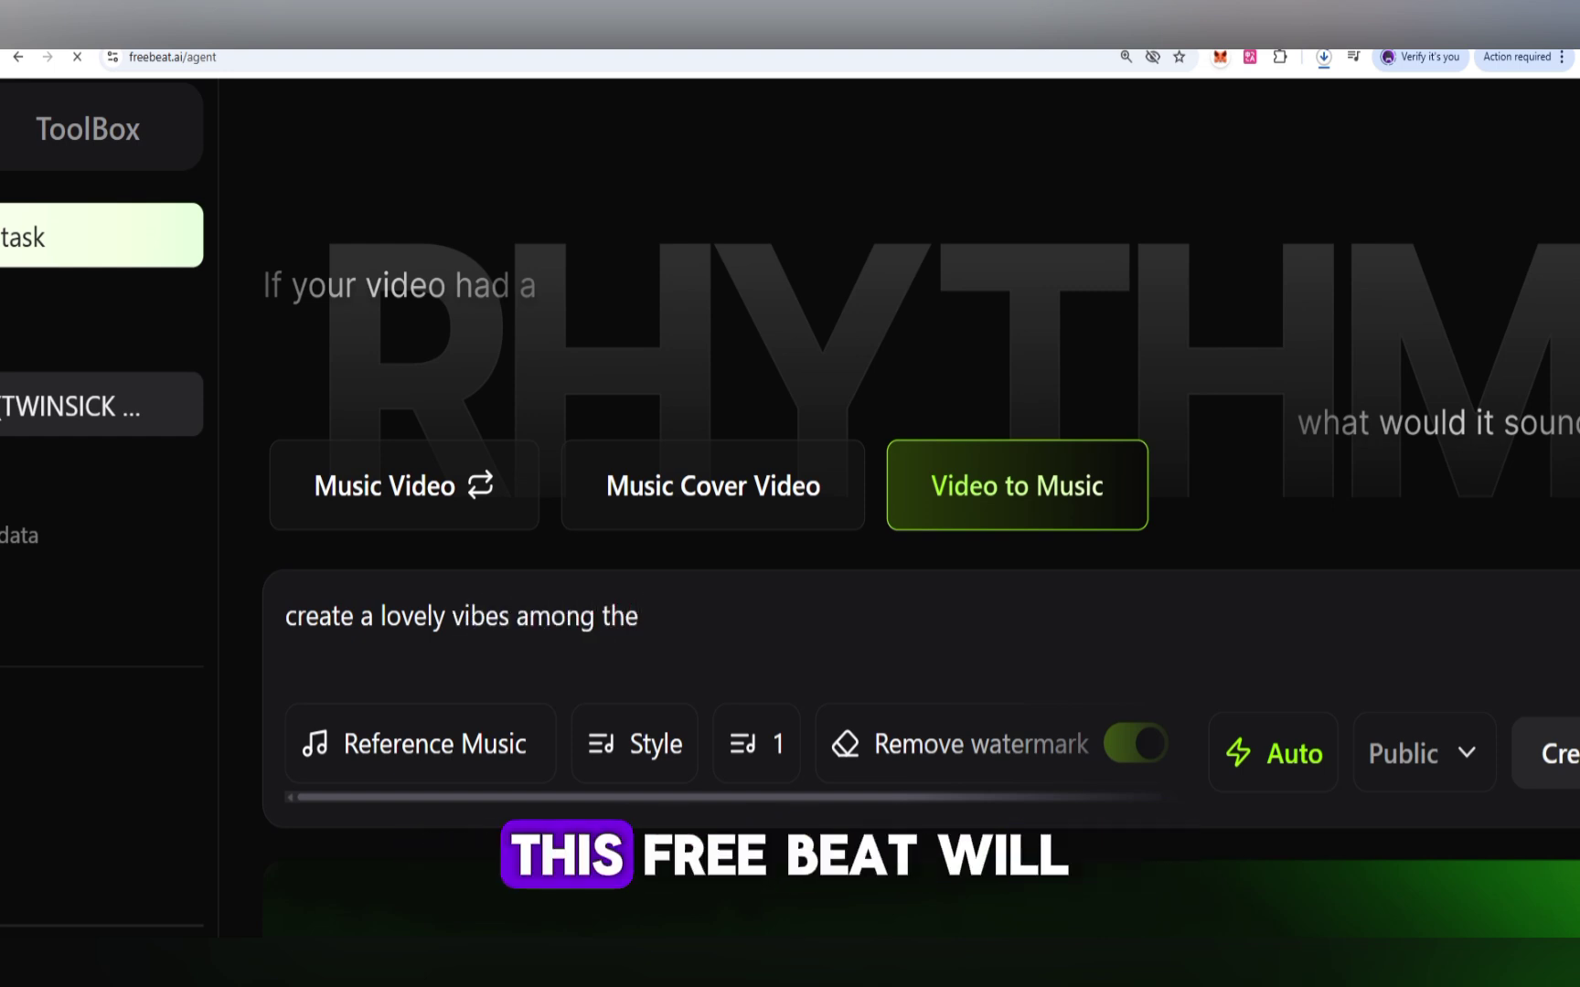
text(couples)
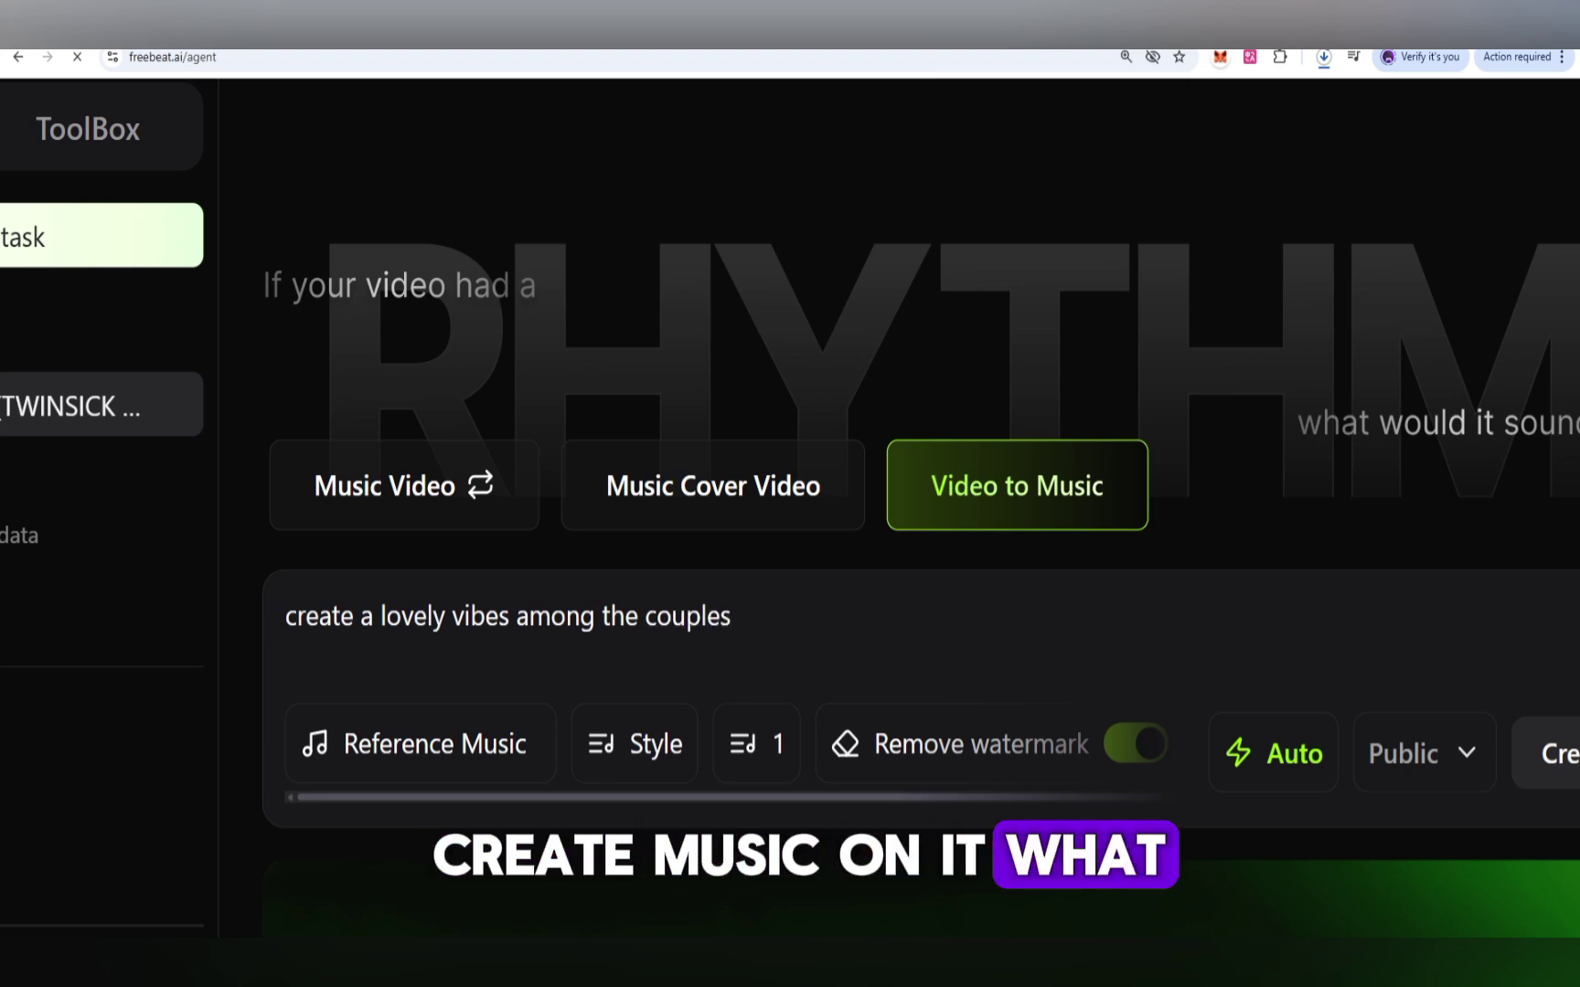
click(428, 743)
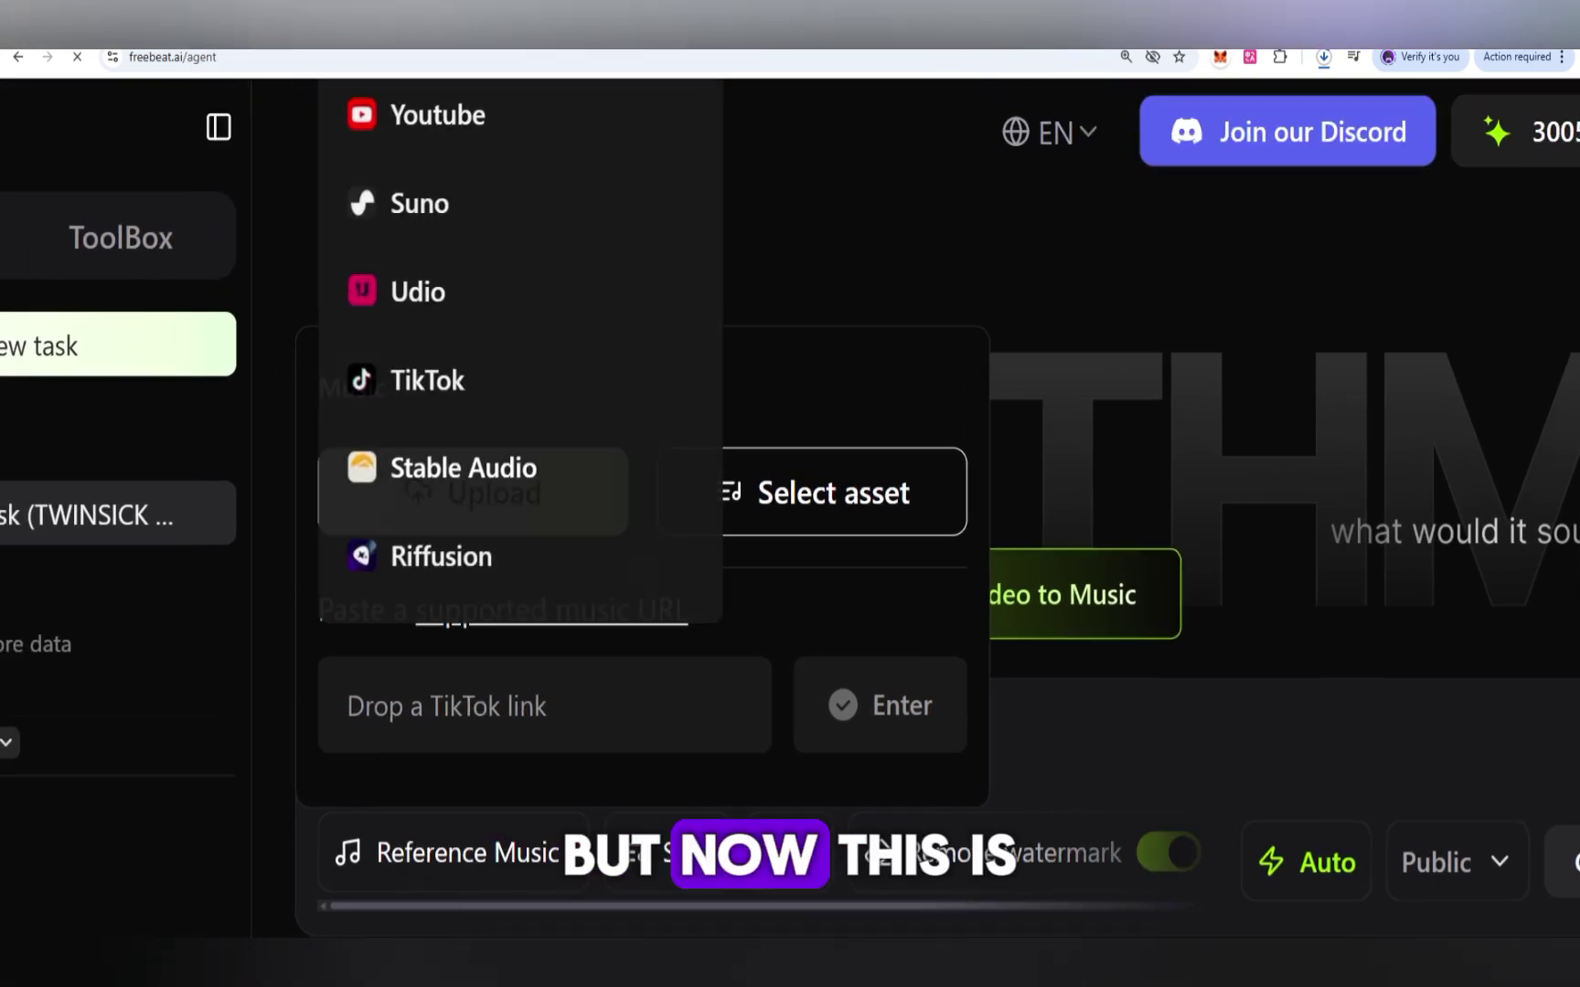
scroll(914, 548, down, 2)
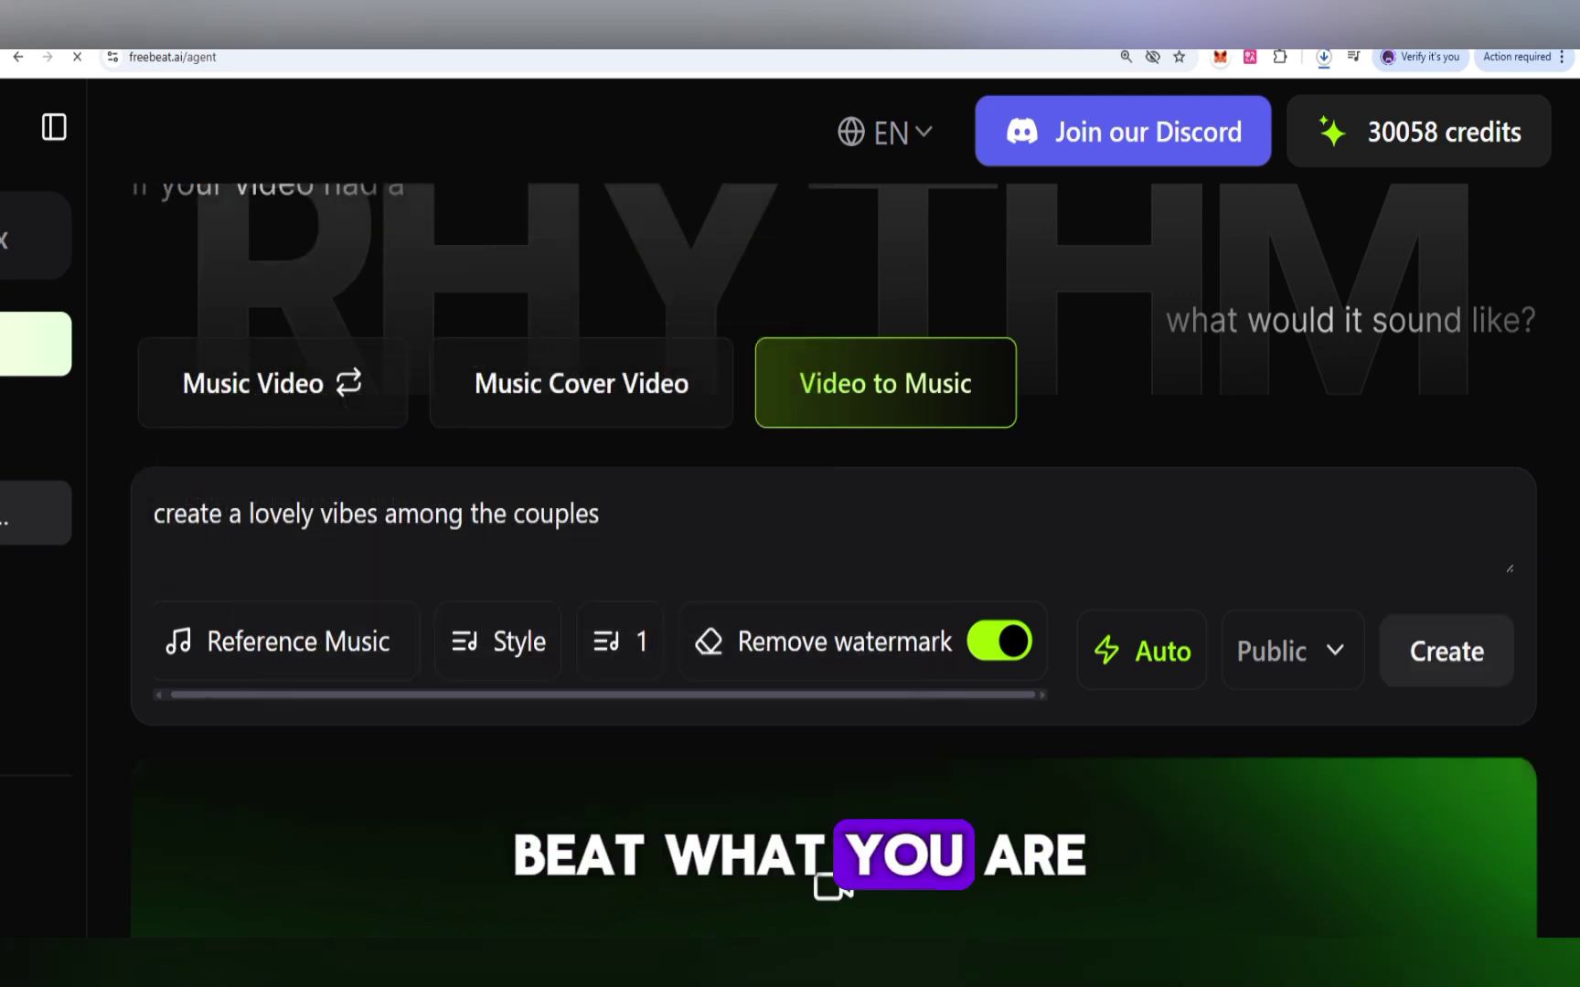
scroll(834, 549, down, 3)
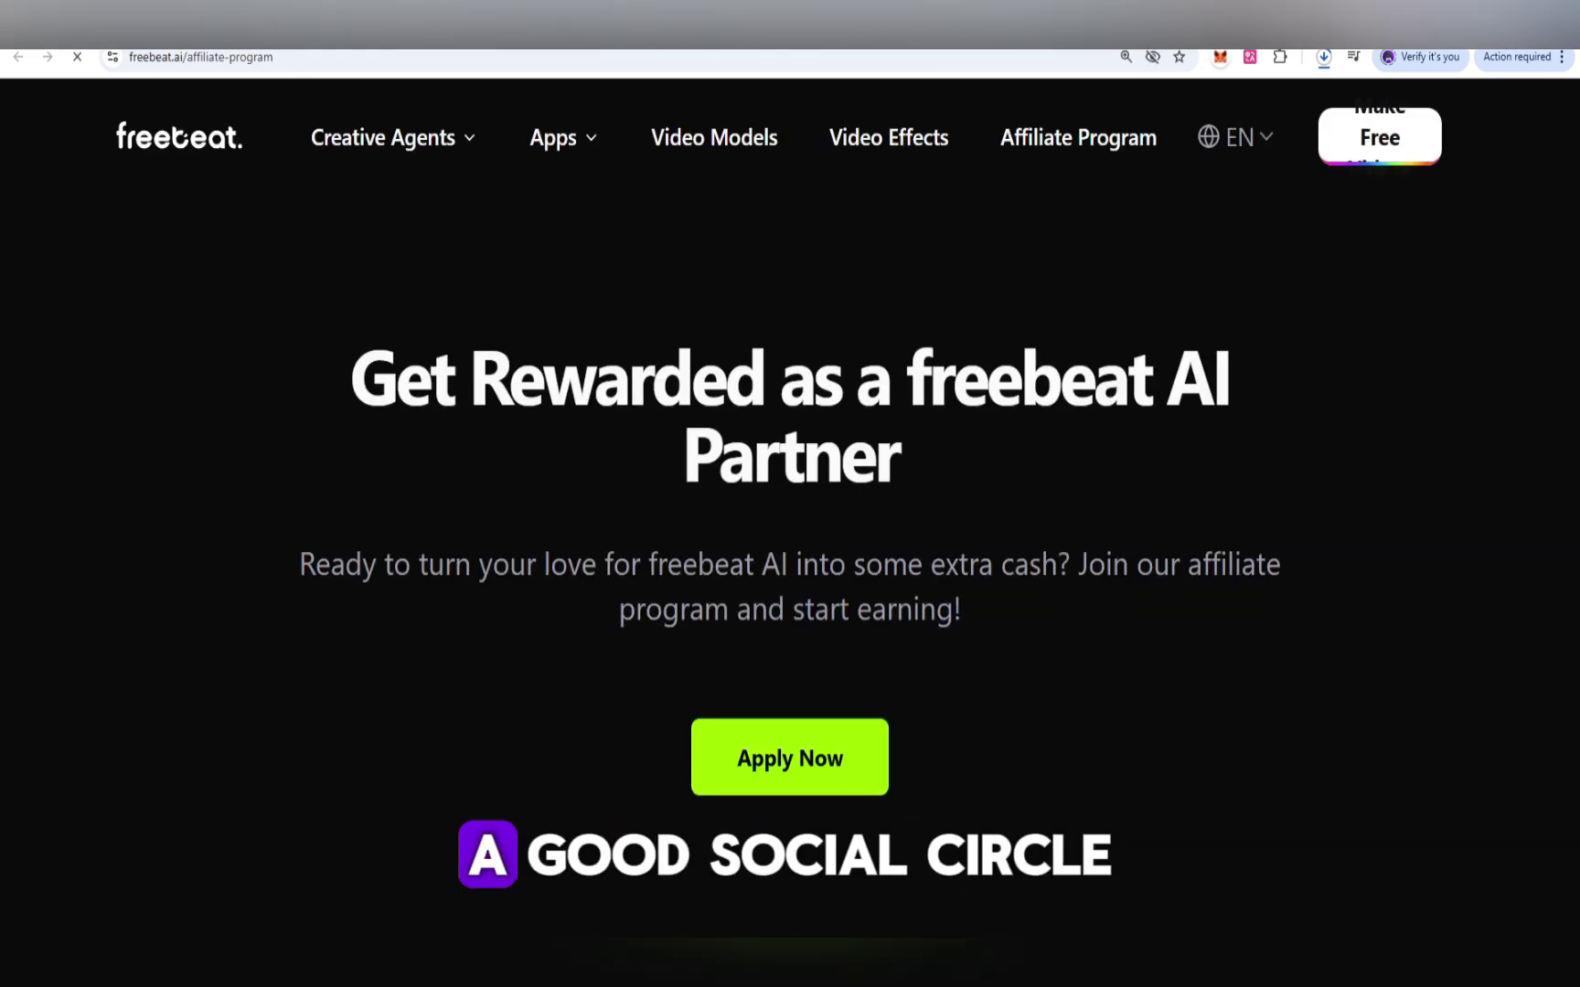
scroll(790, 512, down, 2)
scroll(789, 511, down, 2)
scroll(790, 512, down, 4)
scroll(789, 512, down, 3)
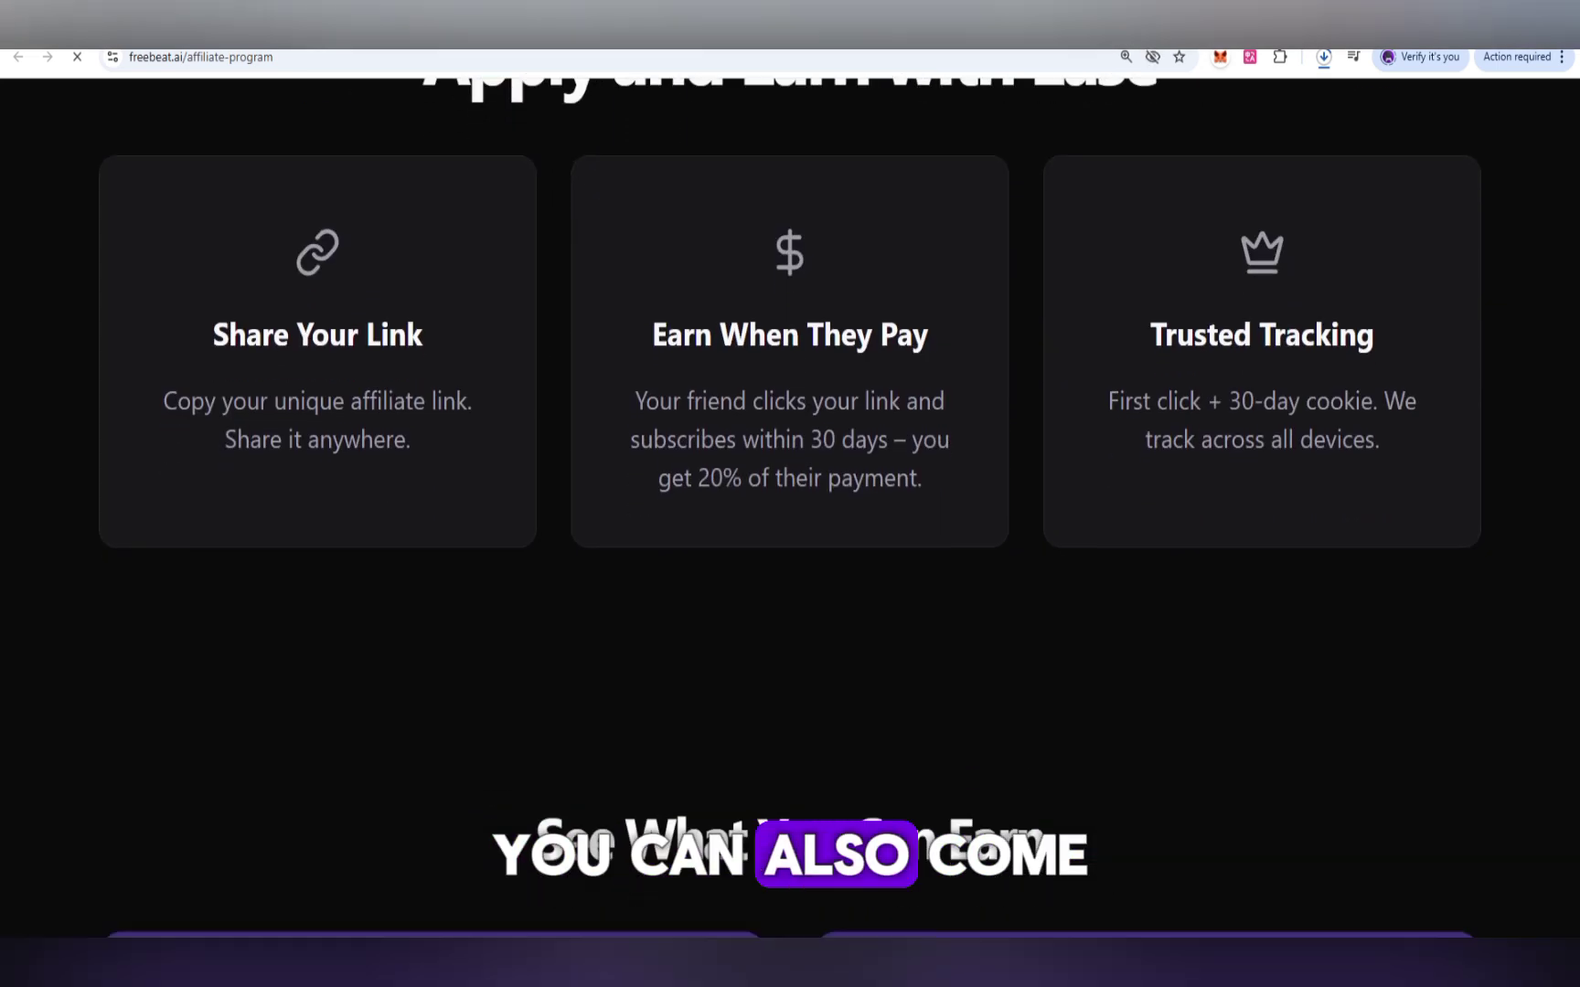
scroll(790, 512, down, 3)
scroll(790, 512, down, 3)
scroll(790, 512, down, 3)
scroll(790, 511, up, 1)
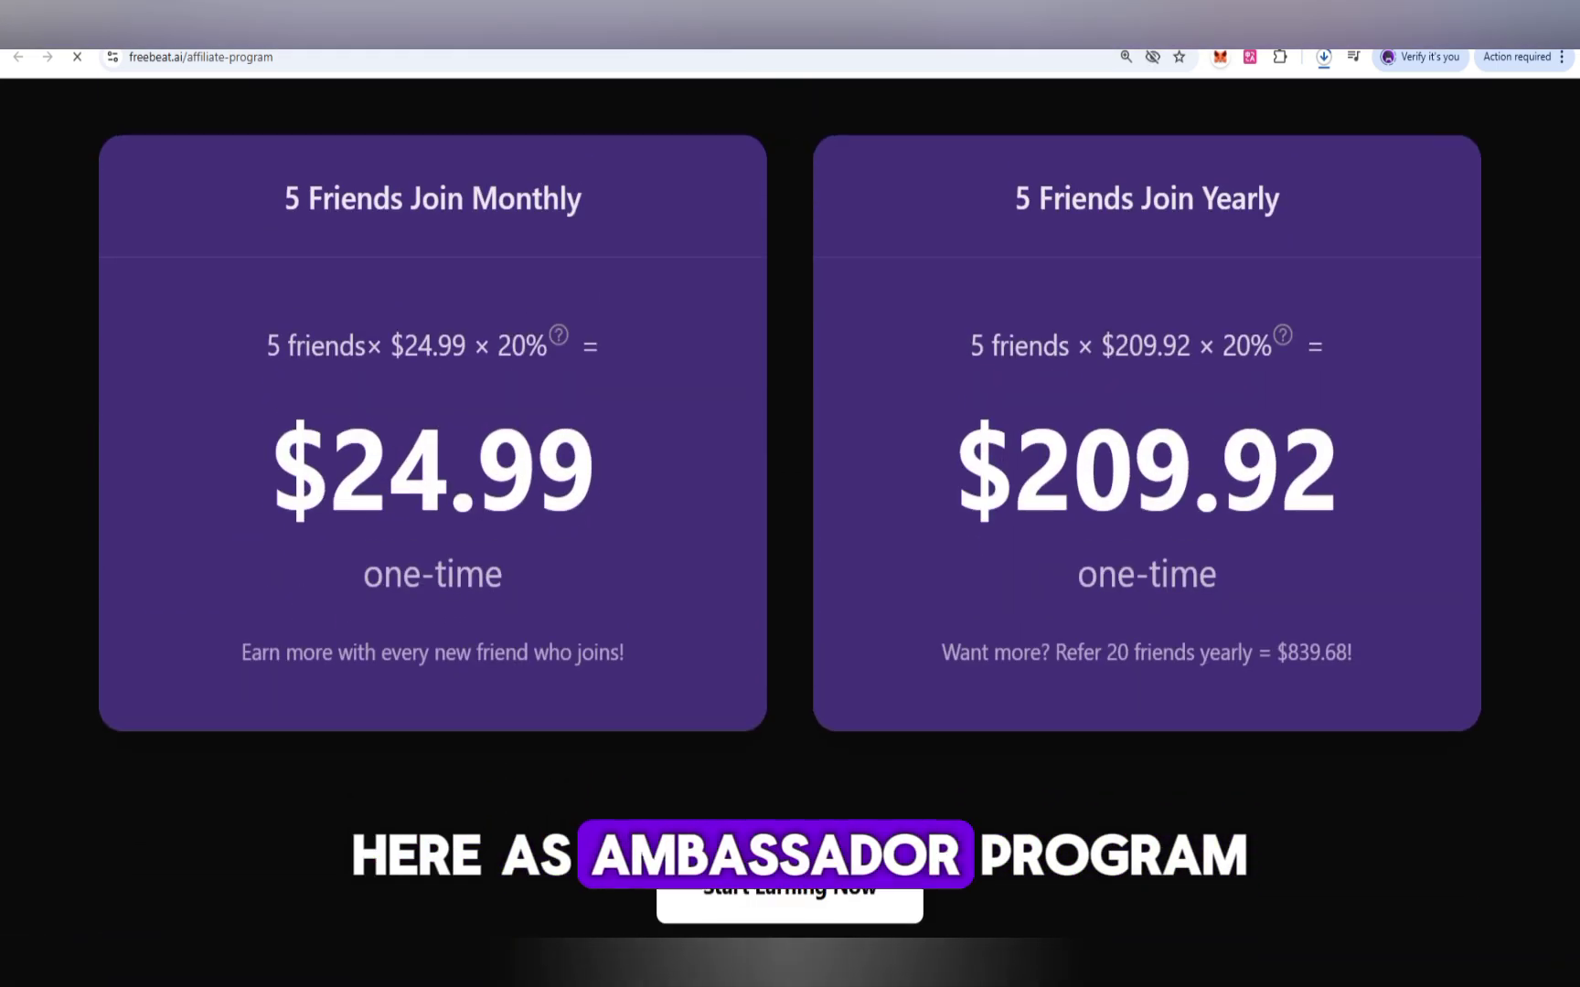
scroll(790, 512, down, 8)
scroll(790, 512, down, 4)
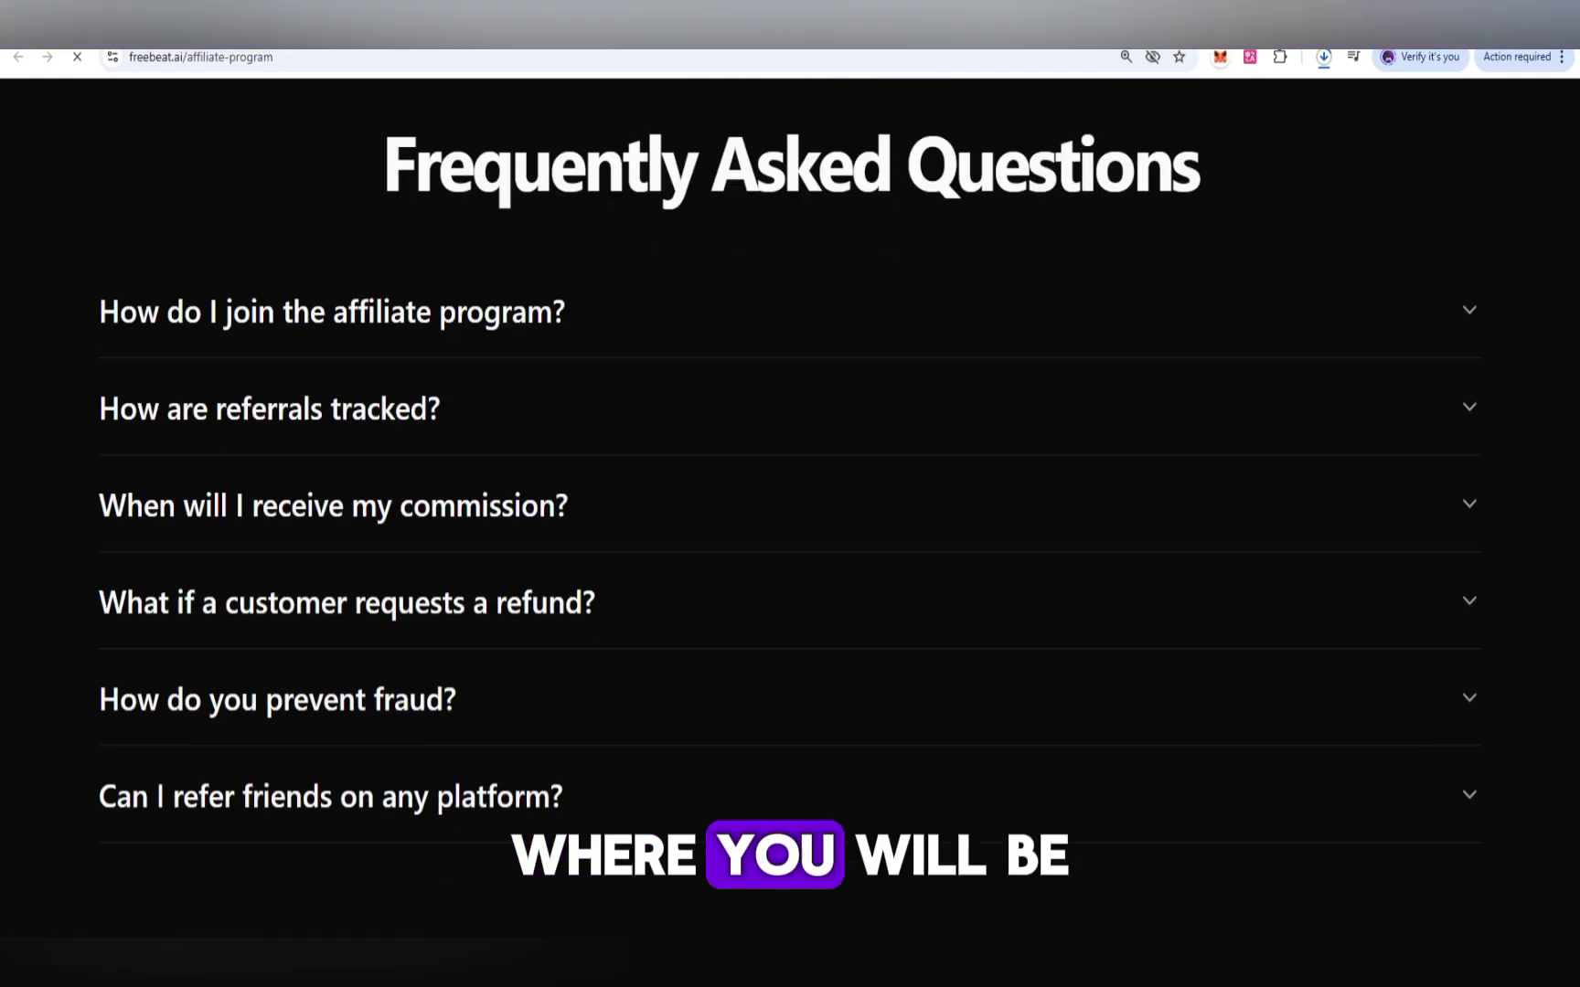
scroll(790, 511, up, 8)
scroll(790, 512, up, 15)
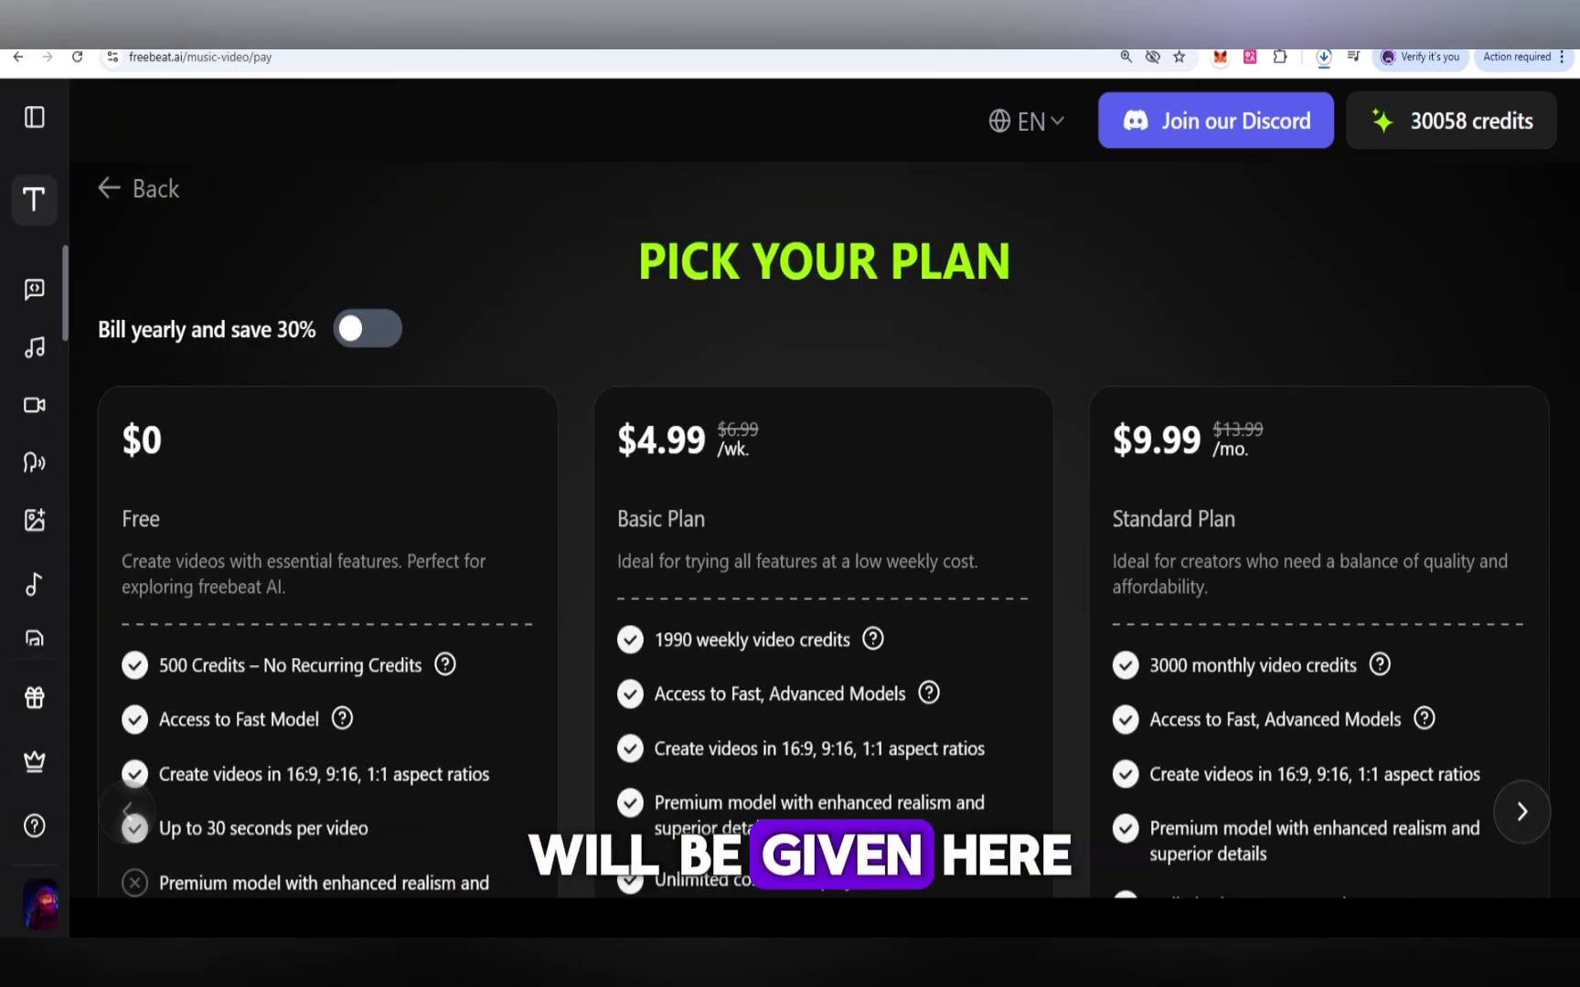
- Scroll through the Pick Your Plan subscription cards and reveal the ToolBox agent tools list
scroll(822, 567, down, 2)
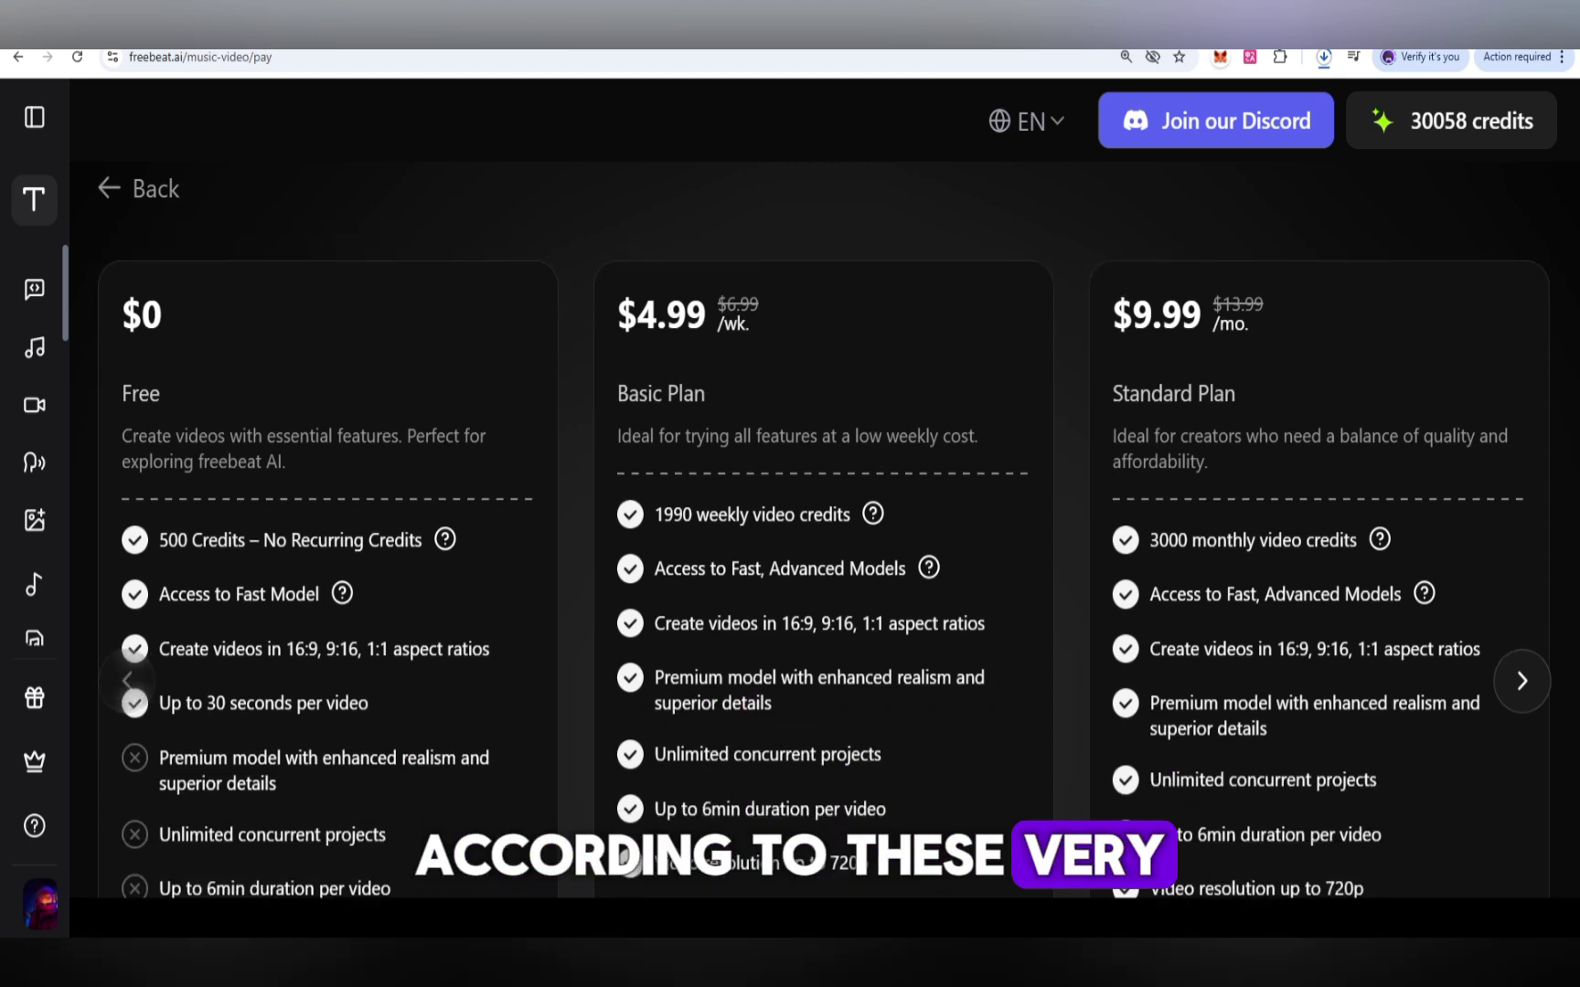
scroll(823, 558, down, 1)
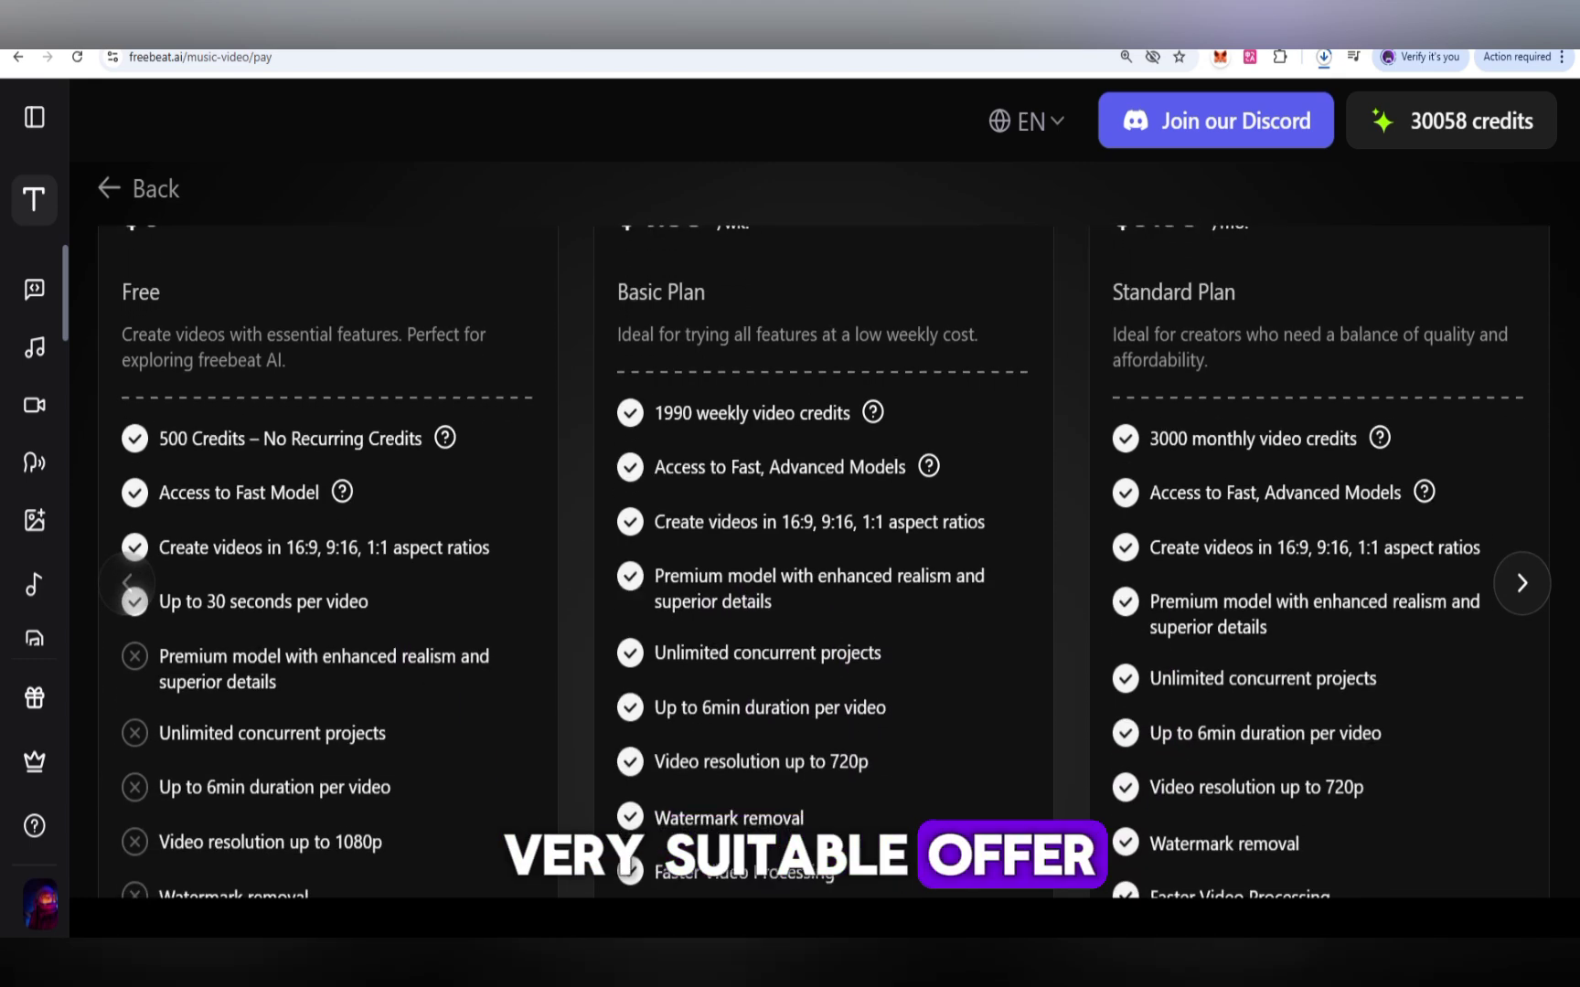
scroll(823, 558, down, 1)
scroll(823, 558, down, 1)
scroll(822, 558, down, 1)
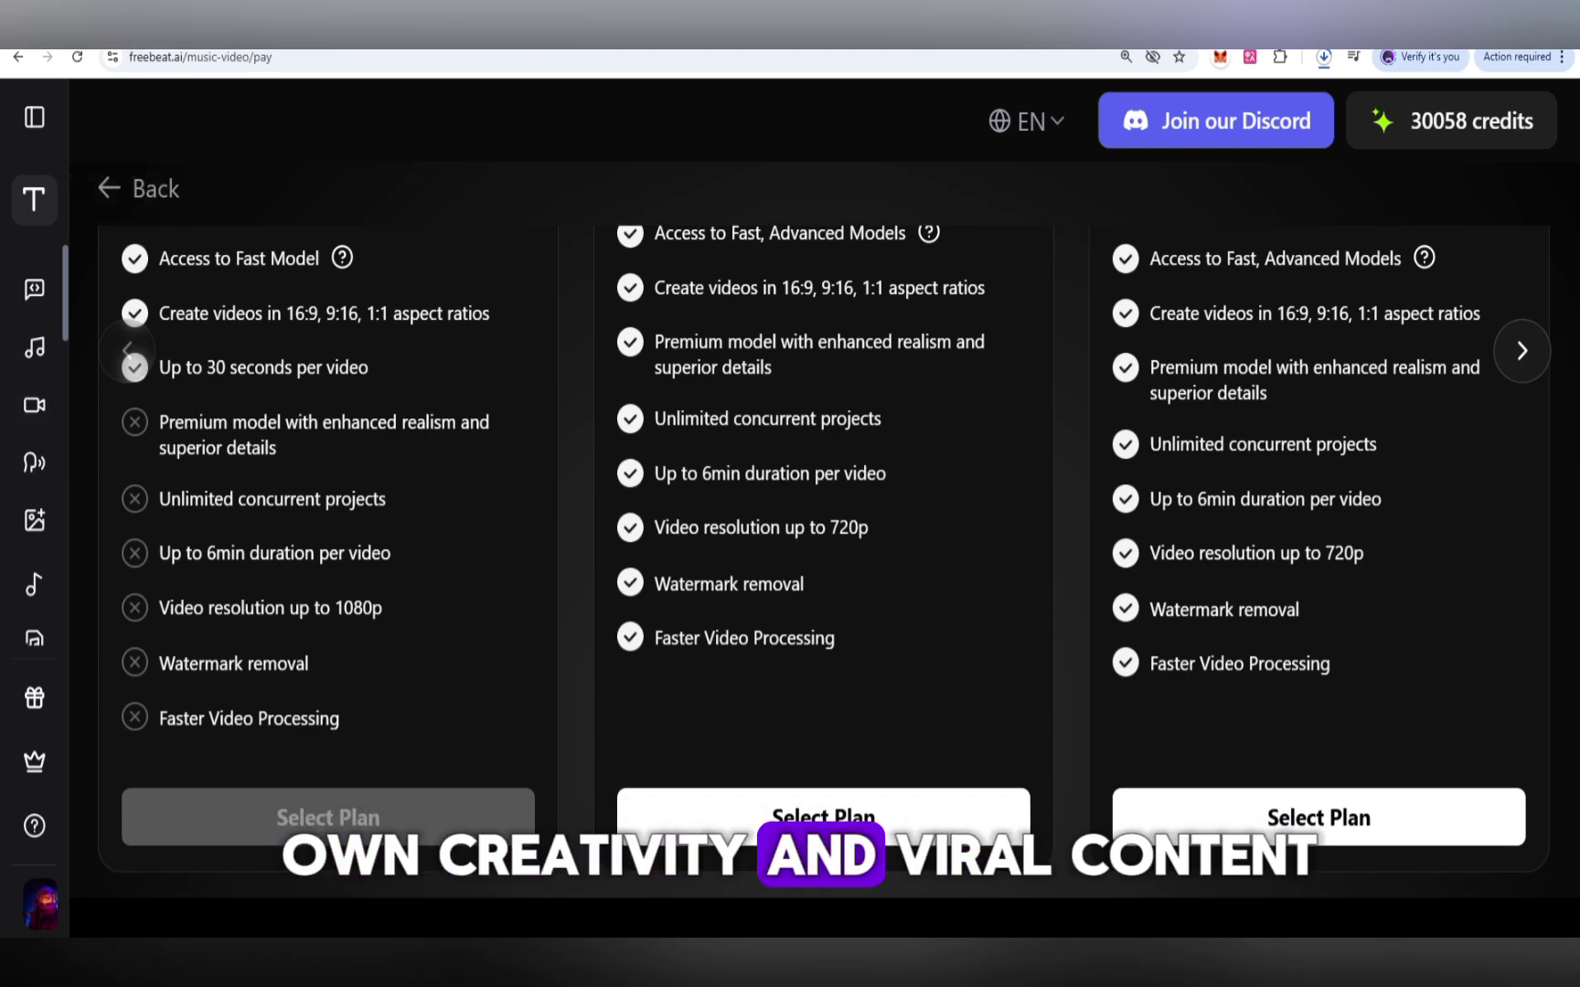
click(35, 199)
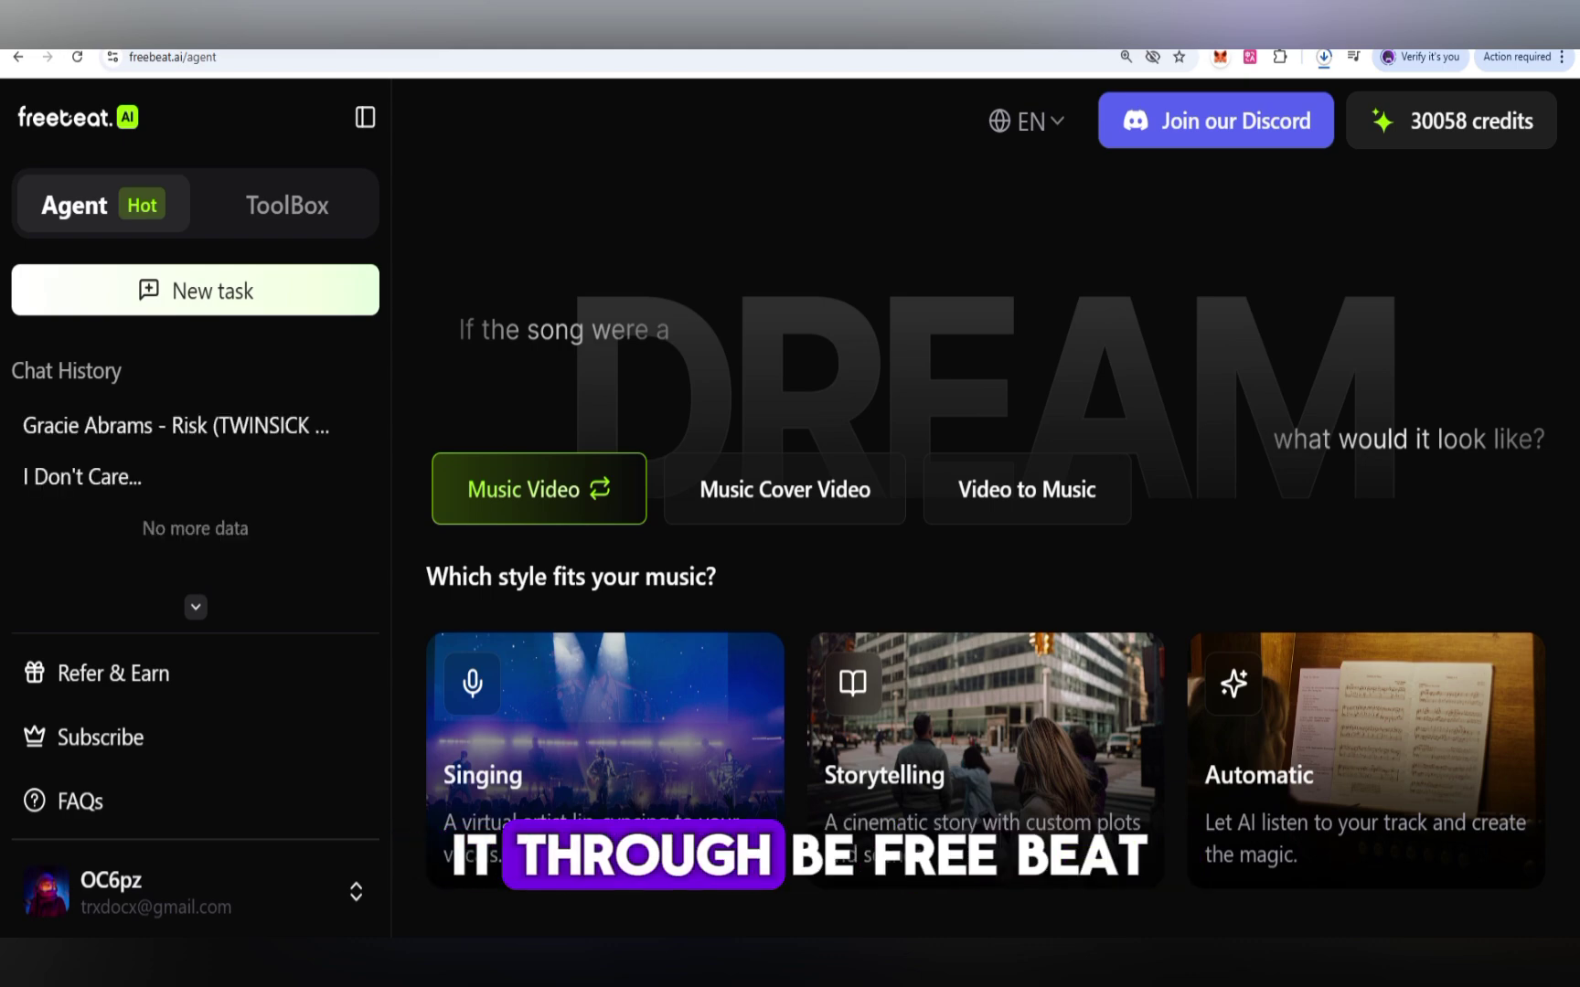
- Scroll the Agent home down to the Freebeat Vibe community video grid and back up slightly
scroll(986, 548, down, 8)
scroll(985, 548, down, 6)
scroll(986, 549, down, 3)
scroll(985, 548, down, 5)
scroll(985, 548, down, 5)
scroll(985, 548, up, 5)
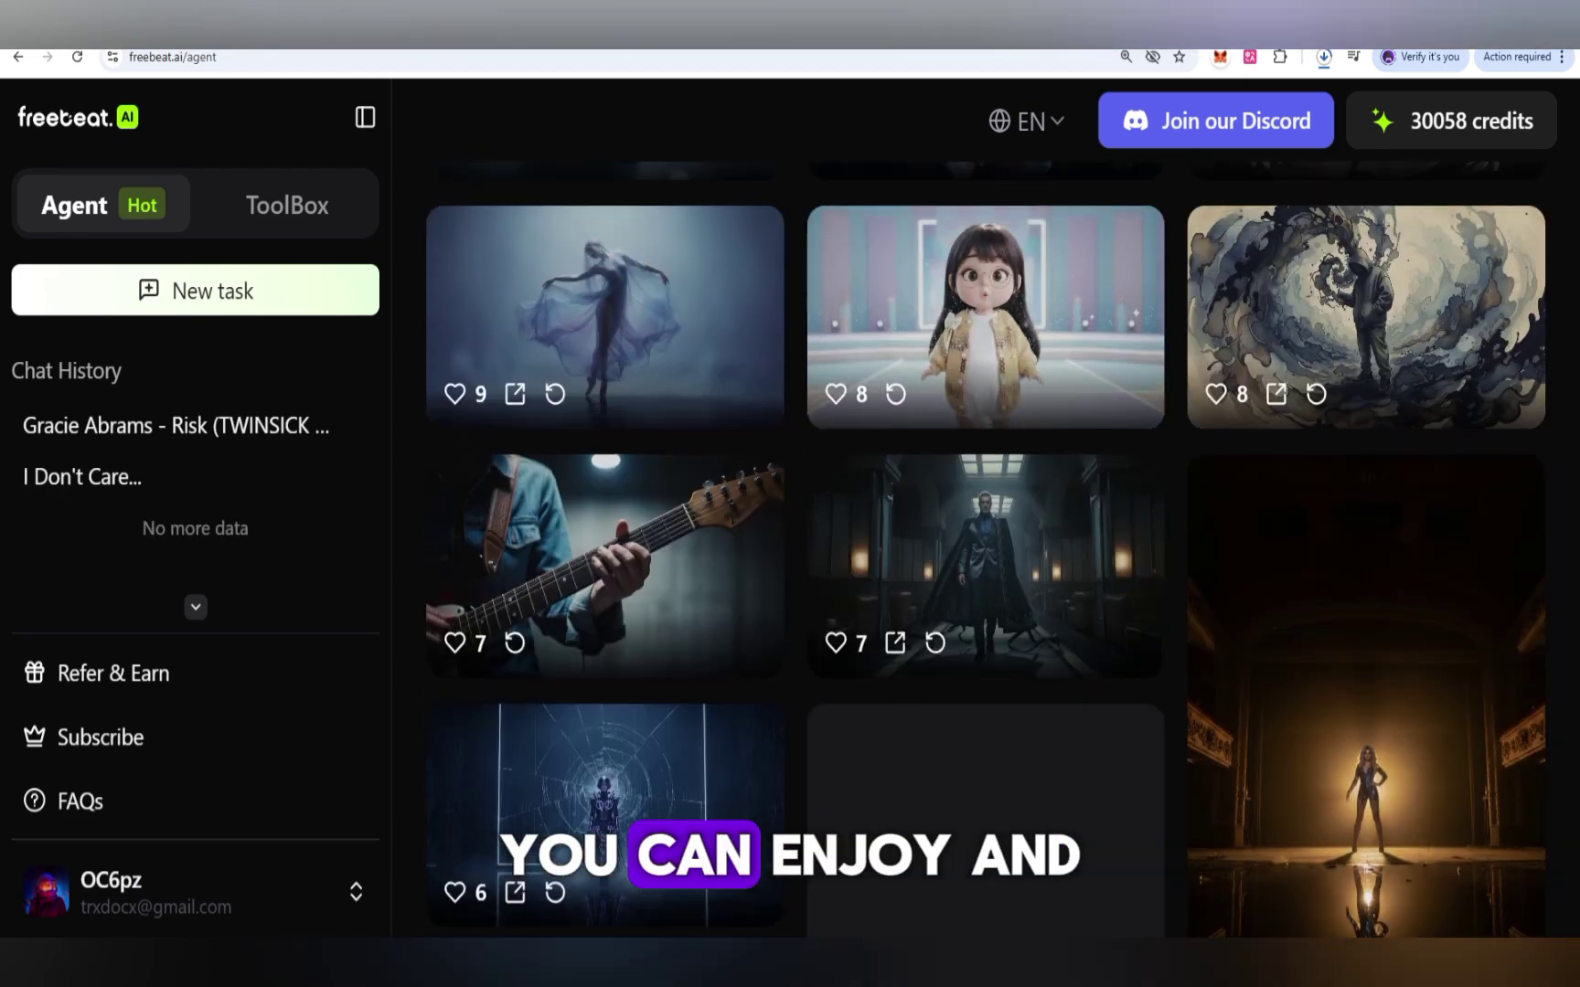
scroll(986, 549, up, 3)
scroll(985, 549, up, 2)
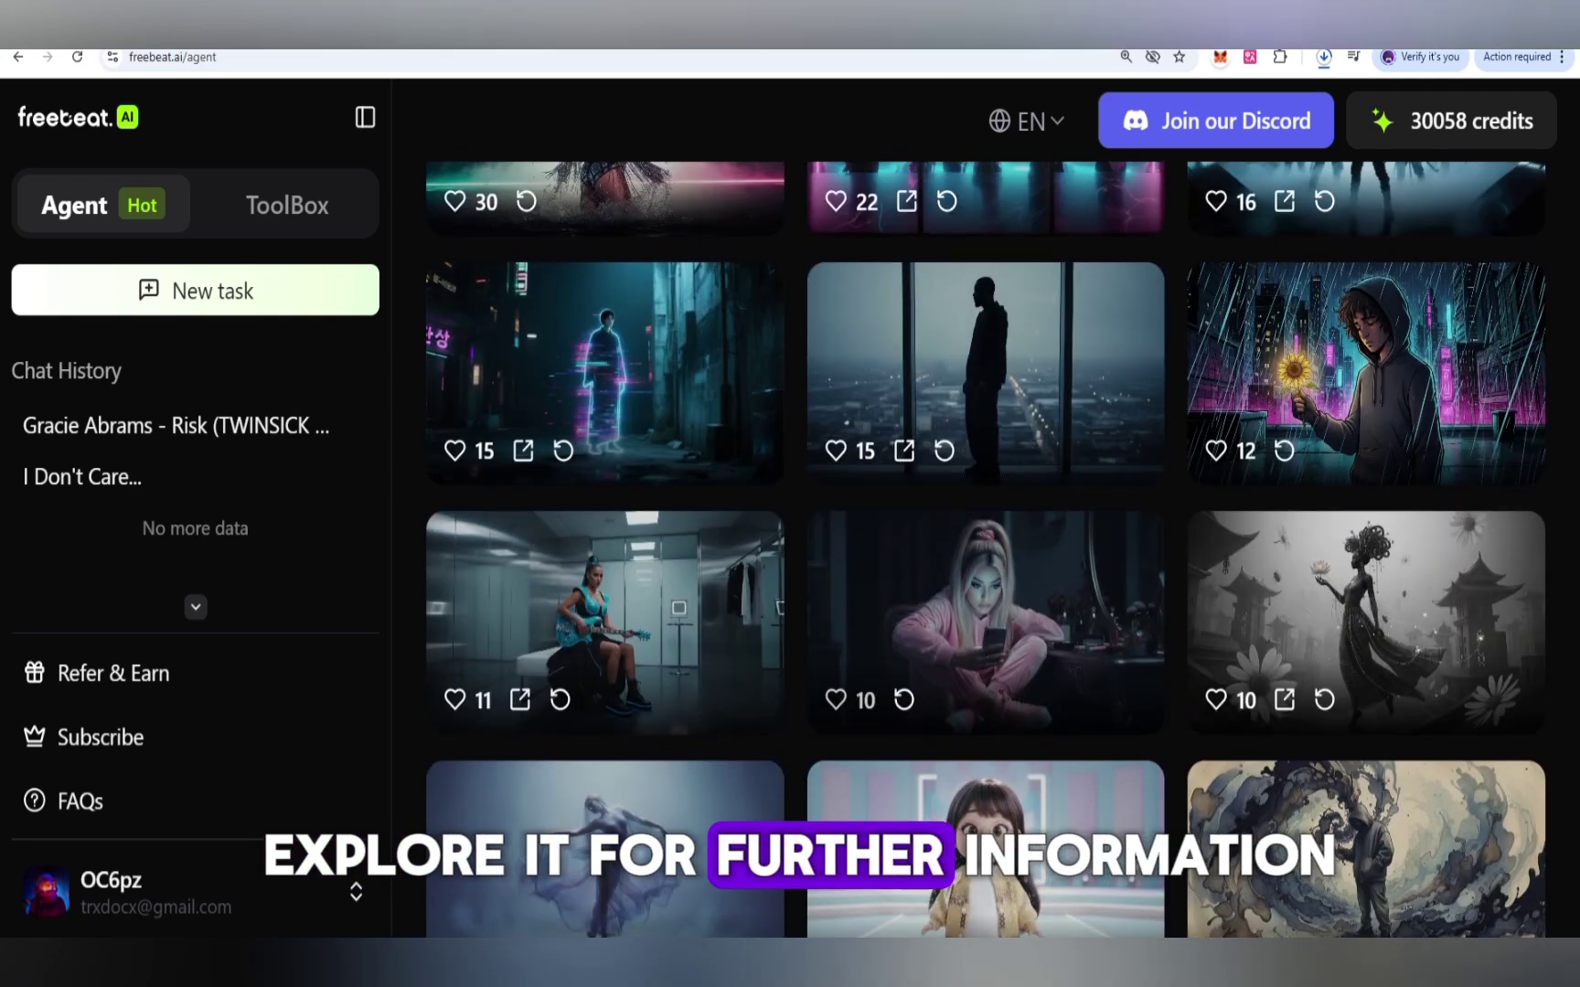